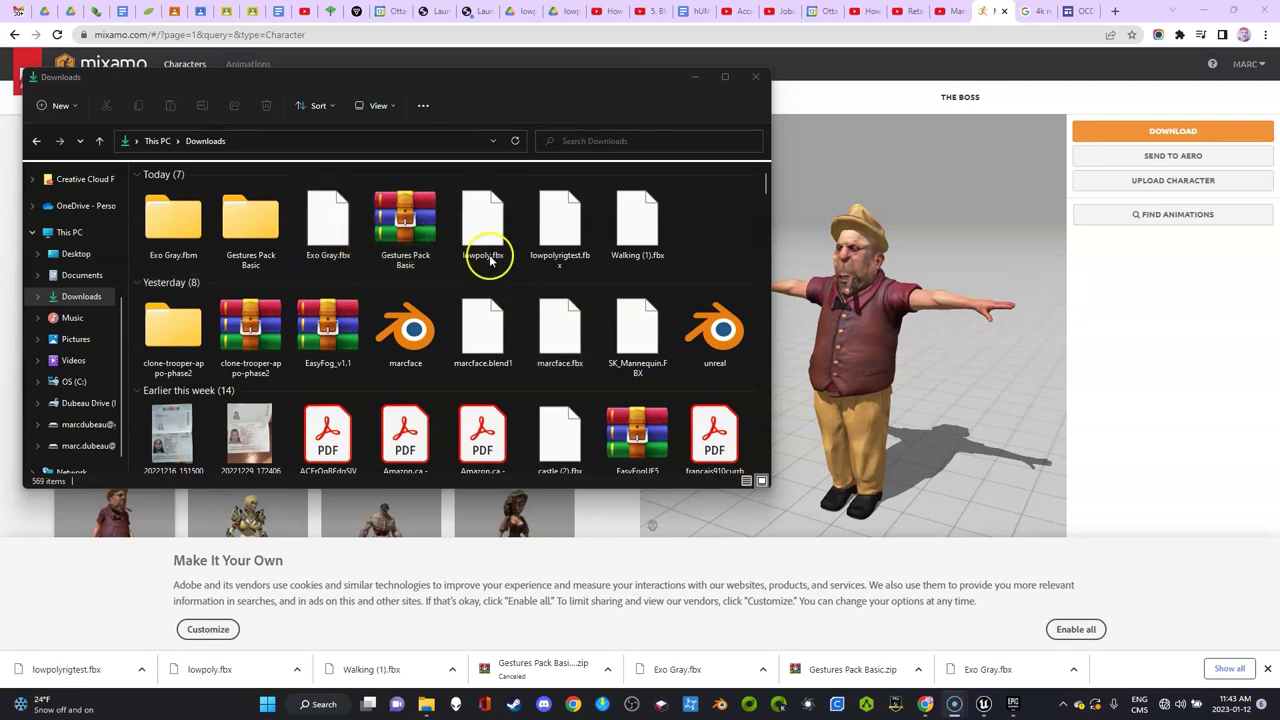
- Upload the lowpolyrigtest.fbx file from the Downloads folder as a new character for auto-rigging
{"action": "left_click", "coordinate": [560, 240]}
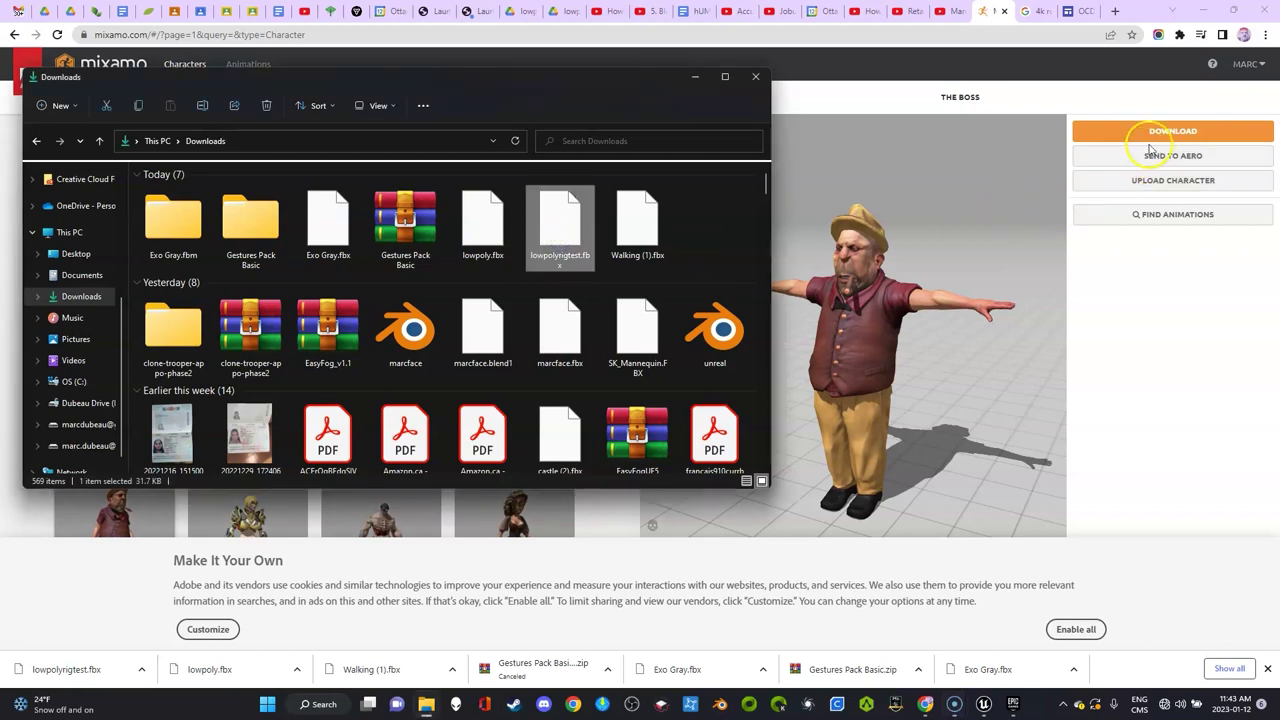
{"action": "left_click", "coordinate": [756, 78]}
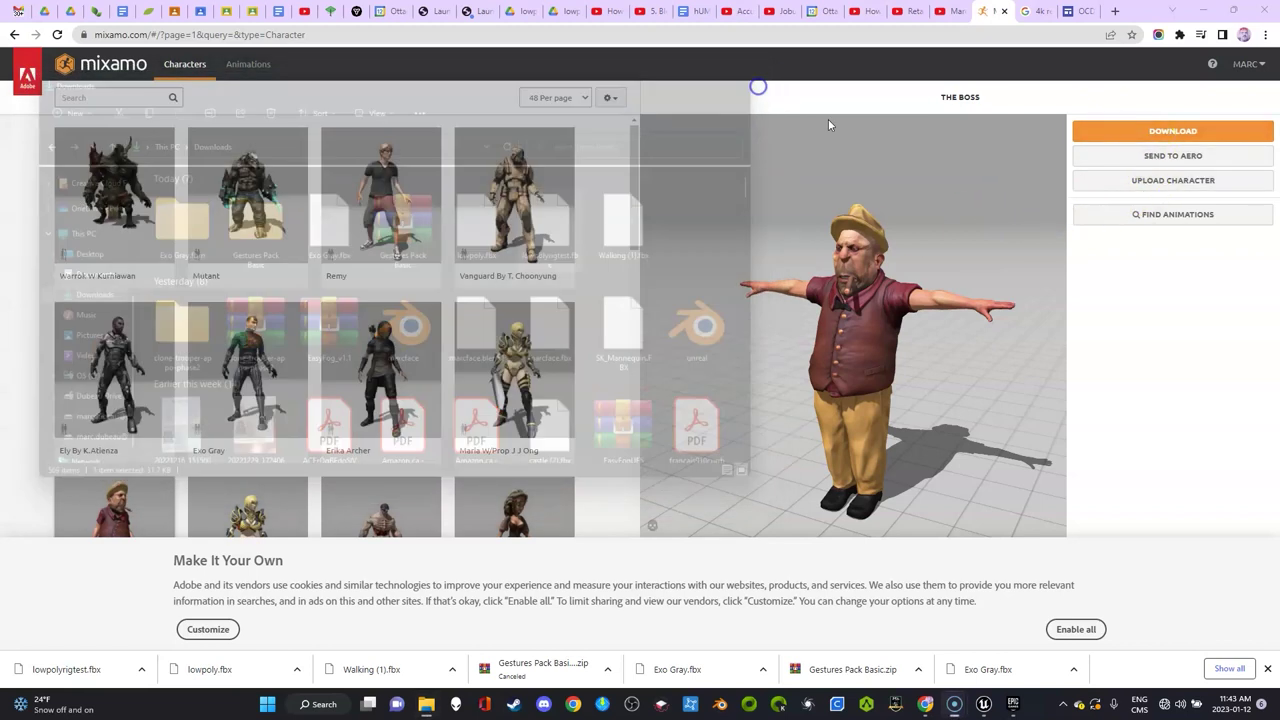
{"action": "left_click", "coordinate": [1131, 182]}
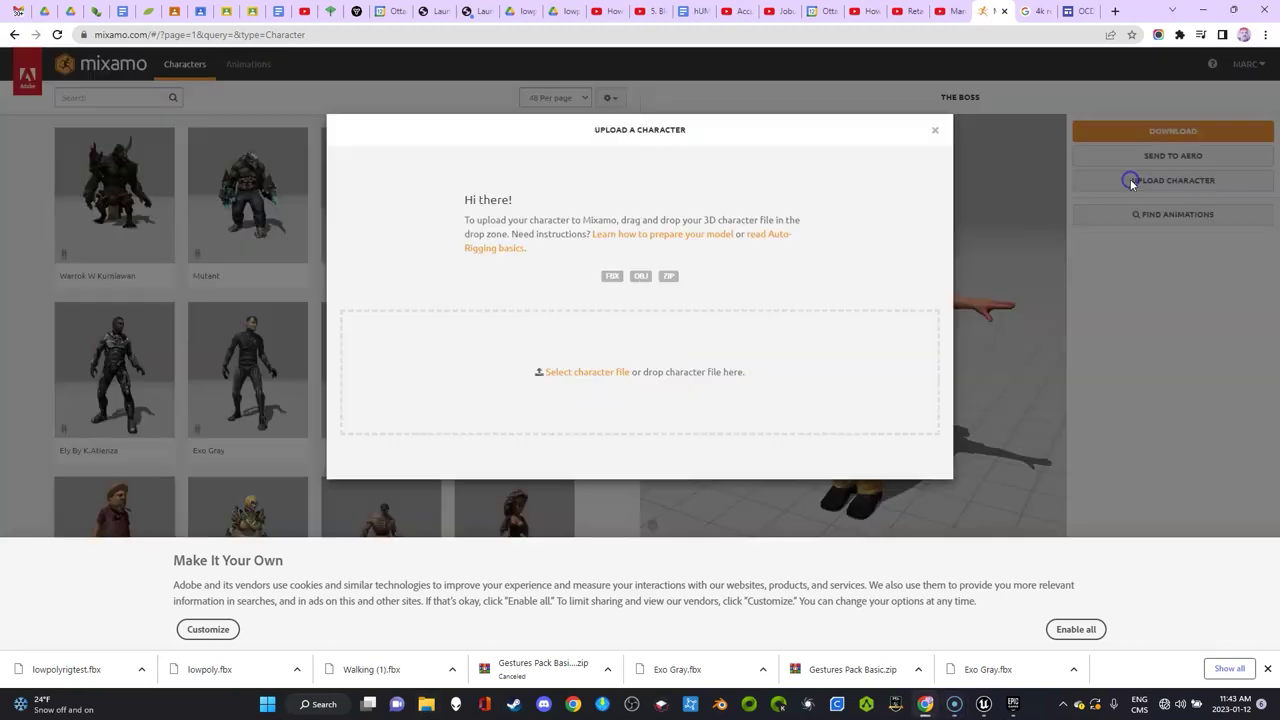
{"action": "left_click", "coordinate": [594, 376]}
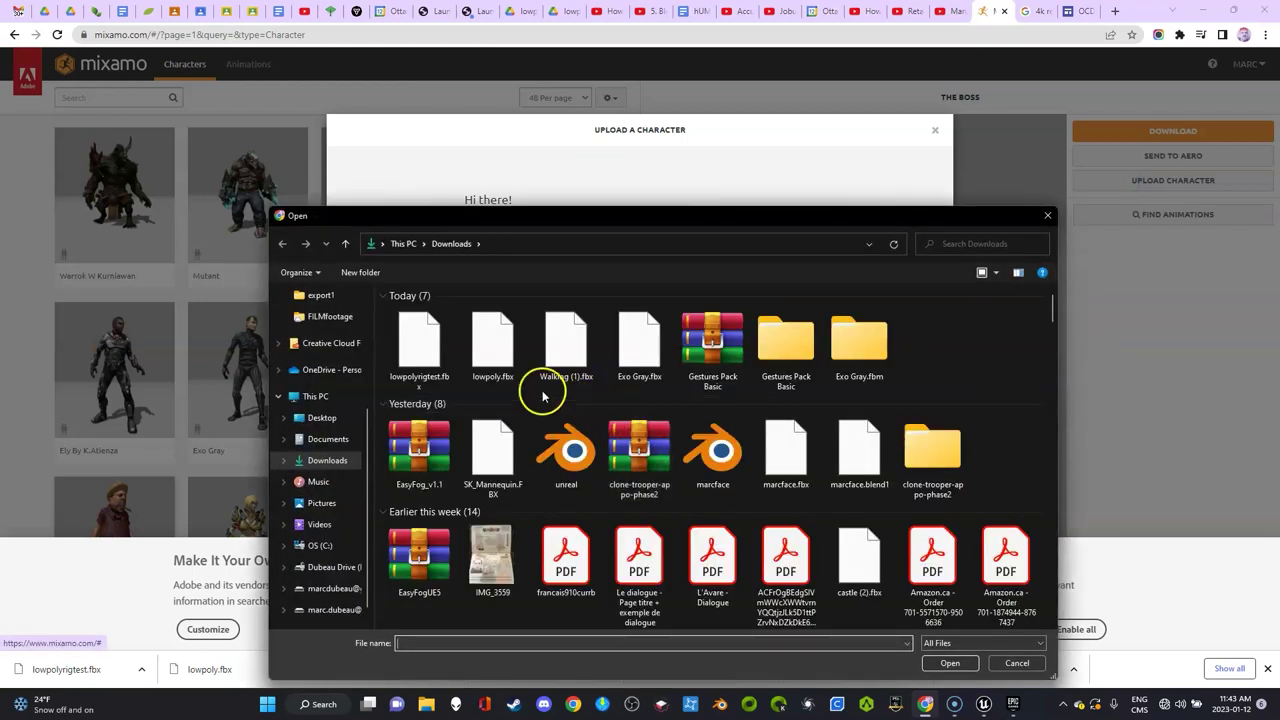
{"action": "double_click", "coordinate": [436, 348]}
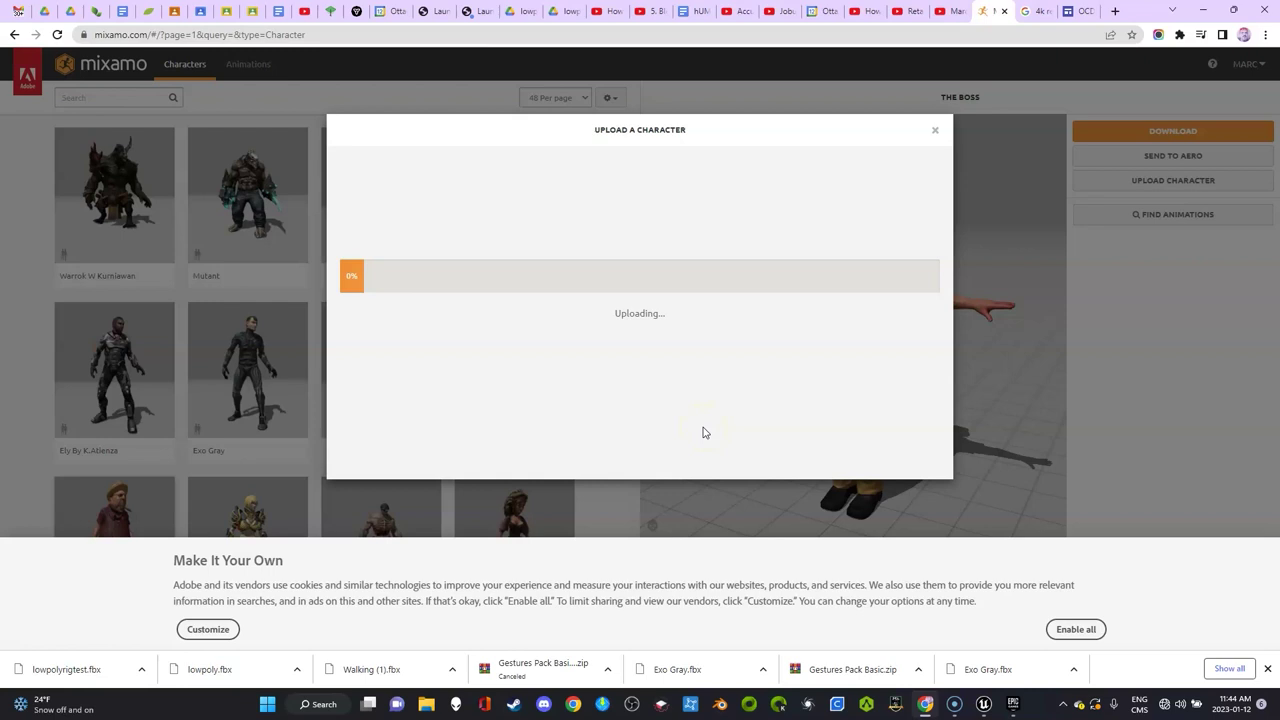
{"action": "key", "text": "super+p"}
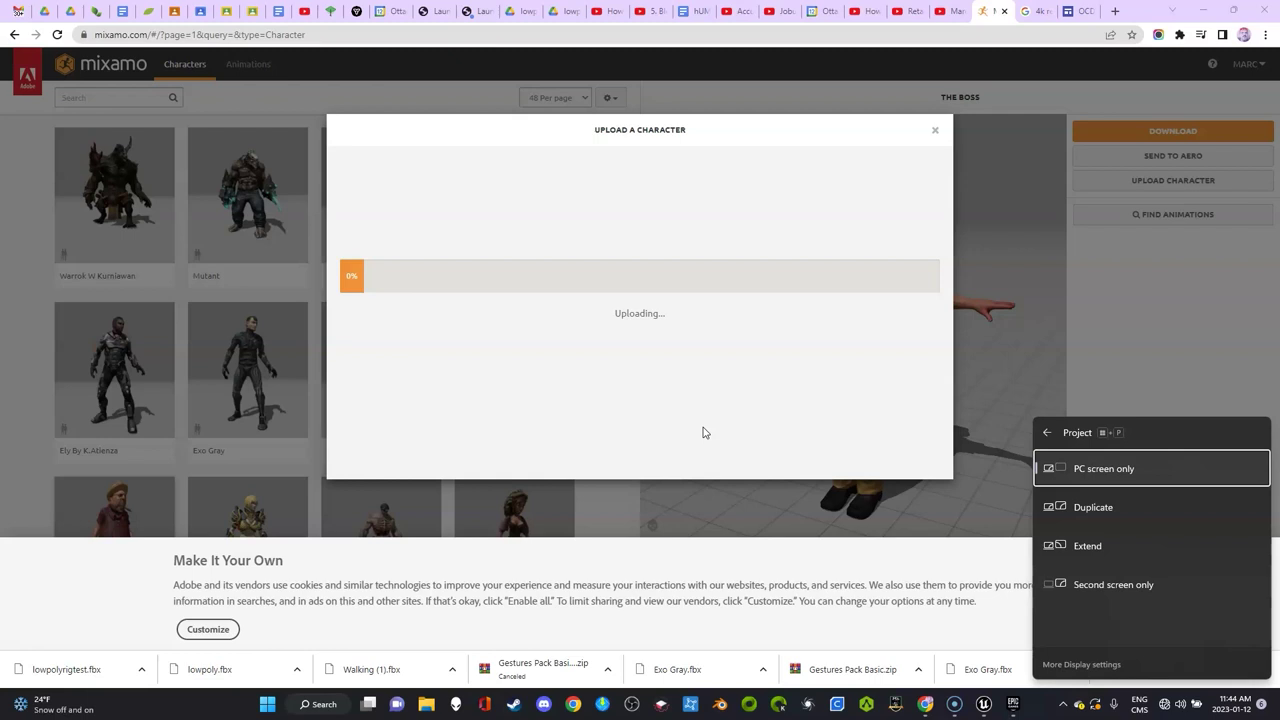
{"action": "key", "text": "super+p"}
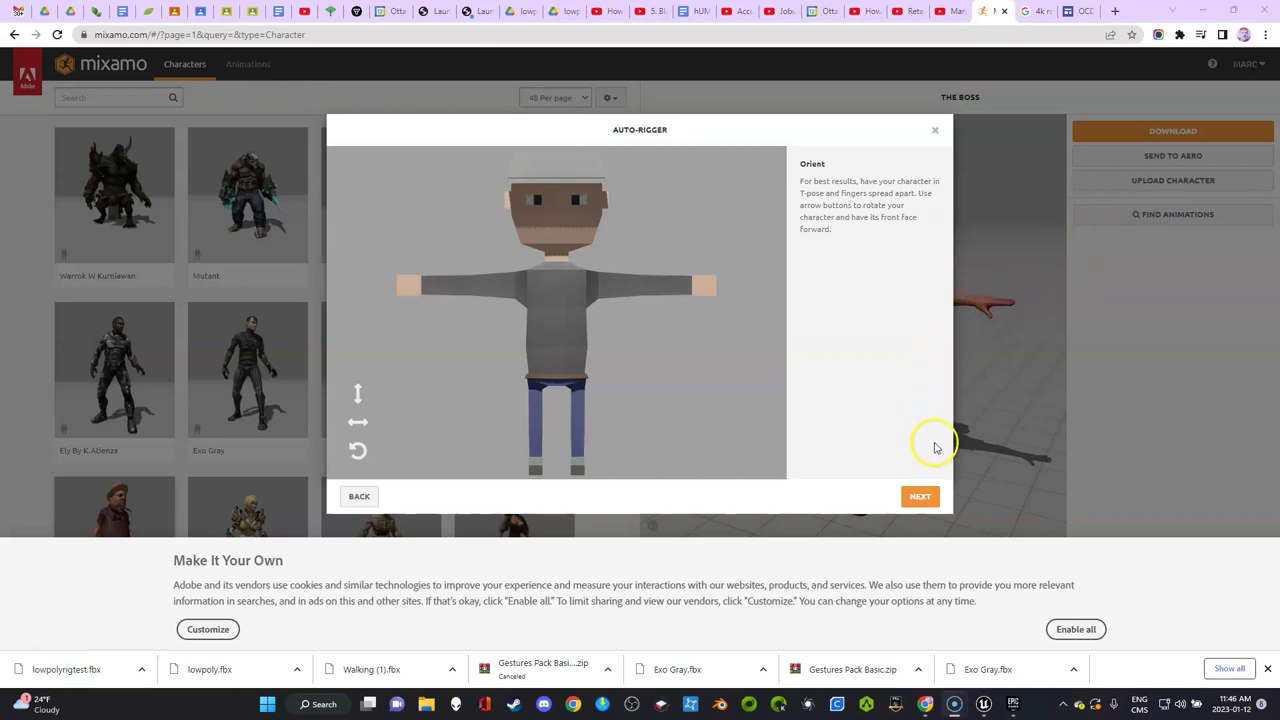
- Accept the character's orientation, place the chin, wrist, elbow, knee and groin markers with symmetry, and run the auto-rigging with the Standard Skeleton (65)
{"action": "left_click", "coordinate": [920, 498]}
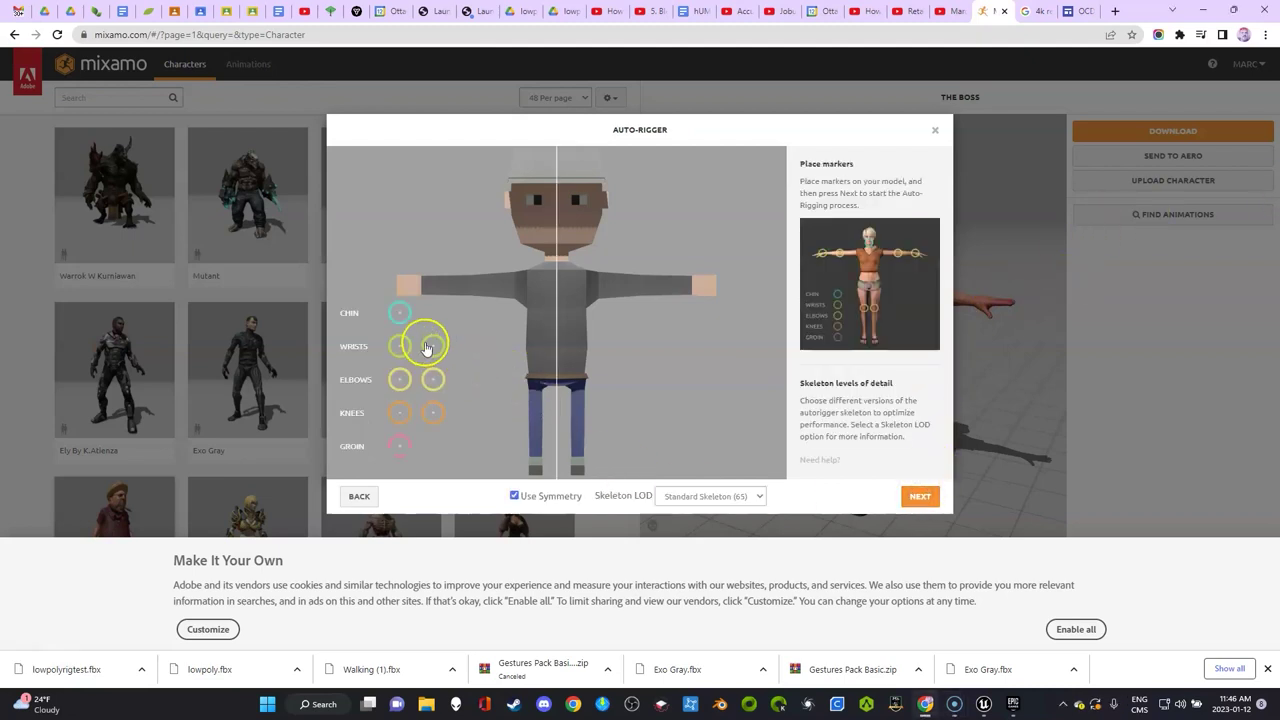
{"action": "left_click_drag", "start_coordinate": [400, 312], "coordinate": [556, 252]}
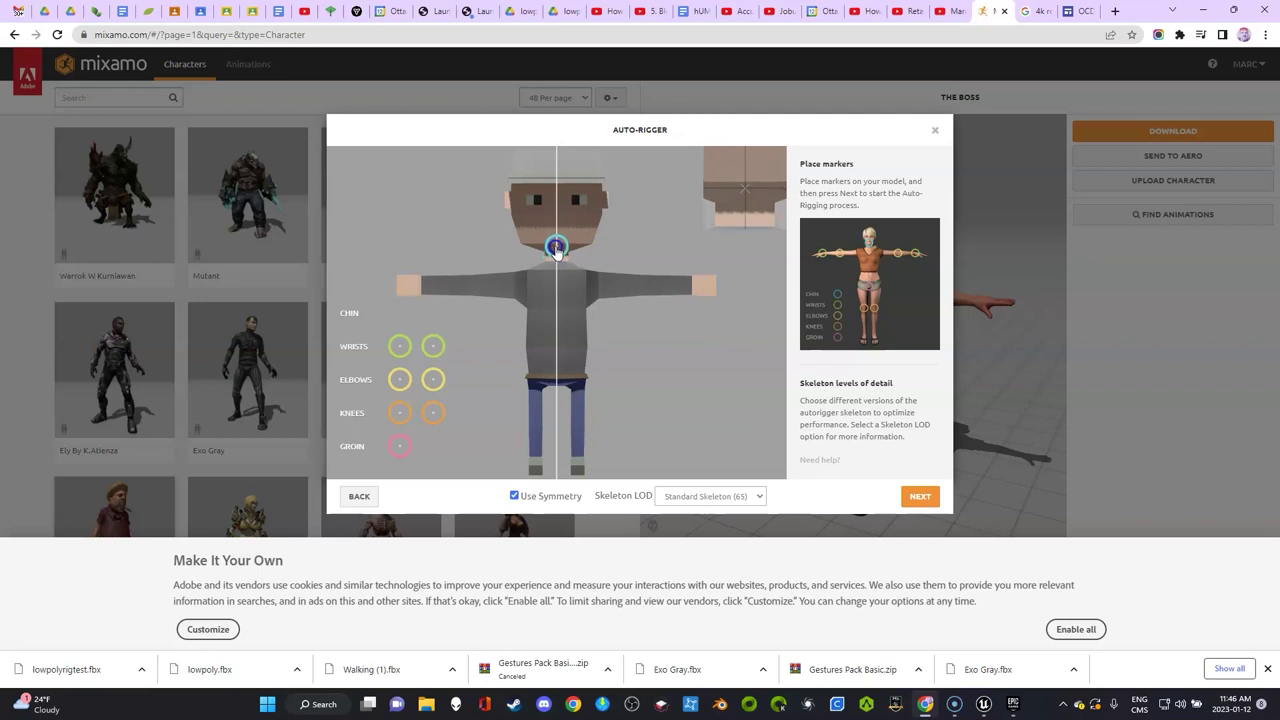
{"action": "mouse_move", "coordinate": [440, 346]}
{"action": "left_mouse_down"}
{"action": "mouse_move", "coordinate": [537, 320]}
{"action": "mouse_move", "coordinate": [486, 294]}
{"action": "mouse_move", "coordinate": [423, 287]}
{"action": "left_mouse_up"}
{"action": "mouse_move", "coordinate": [433, 379]}
{"action": "left_mouse_down"}
{"action": "mouse_move", "coordinate": [497, 303]}
{"action": "mouse_move", "coordinate": [471, 291]}
{"action": "left_mouse_up"}
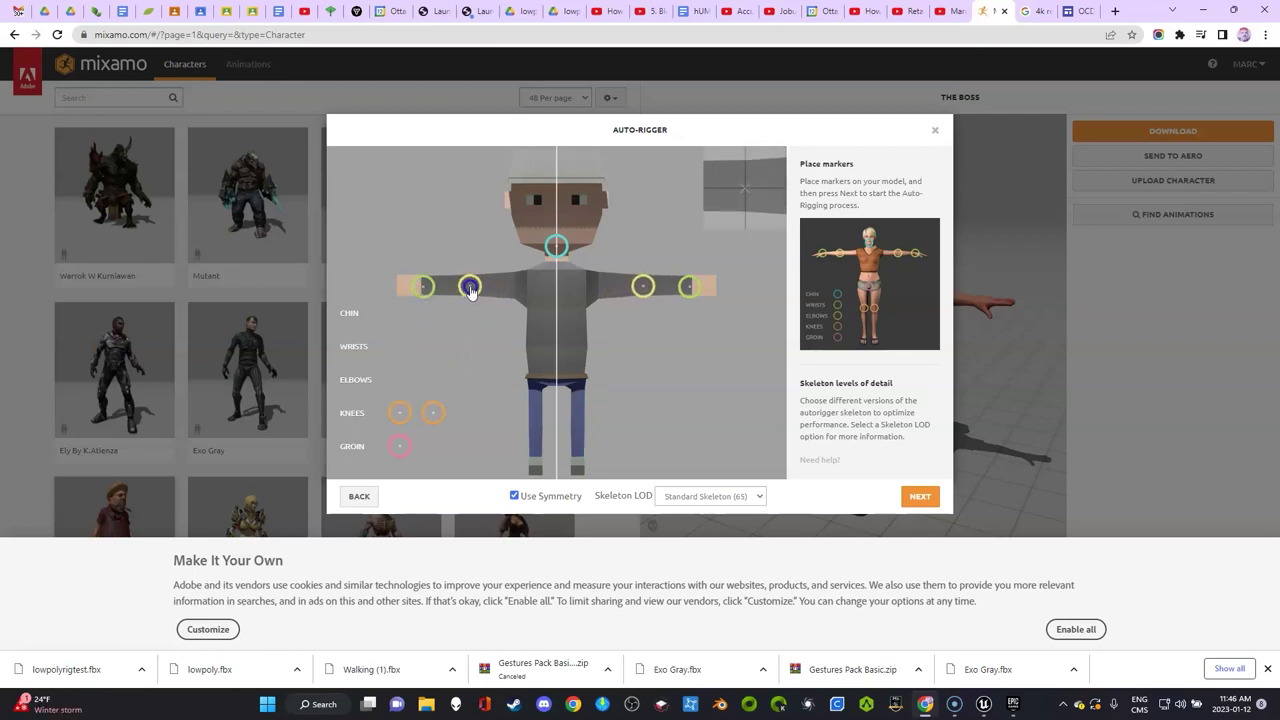
{"action": "mouse_move", "coordinate": [432, 412]}
{"action": "left_mouse_down"}
{"action": "mouse_move", "coordinate": [437, 397]}
{"action": "mouse_move", "coordinate": [534, 427]}
{"action": "left_mouse_up"}
{"action": "left_click_drag", "start_coordinate": [400, 446], "coordinate": [557, 377]}
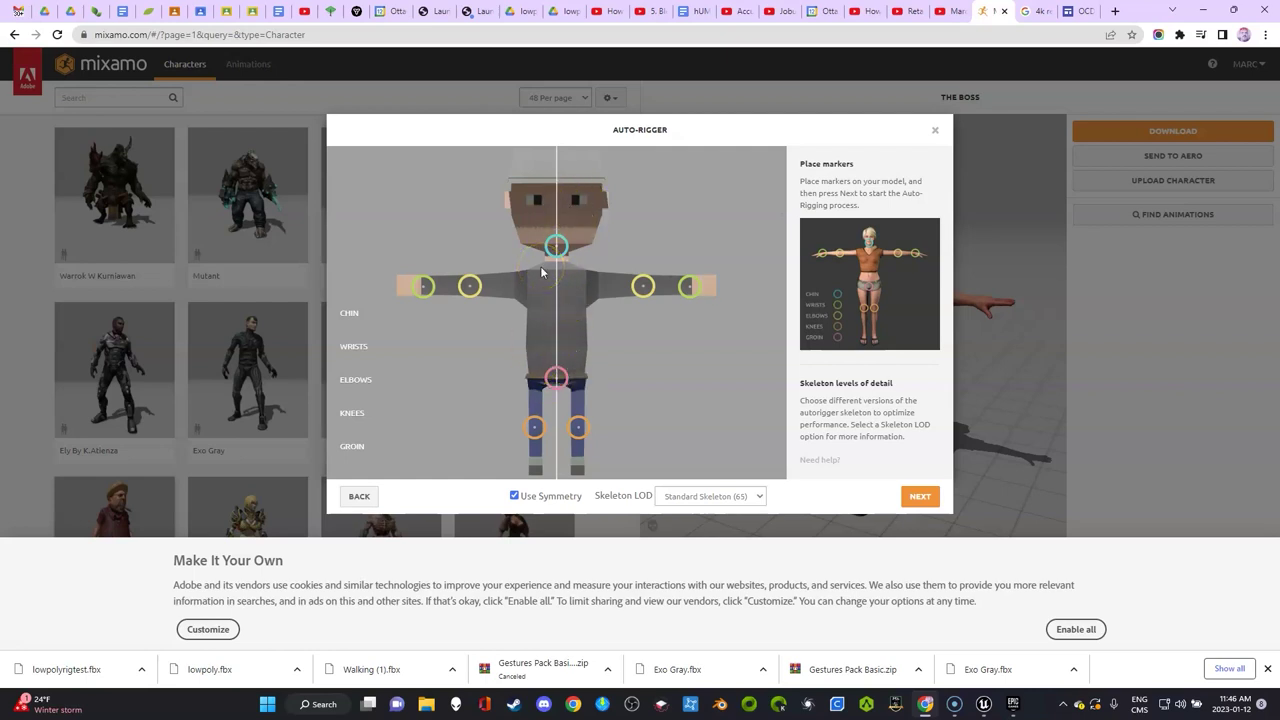
{"action": "left_click", "coordinate": [916, 497]}
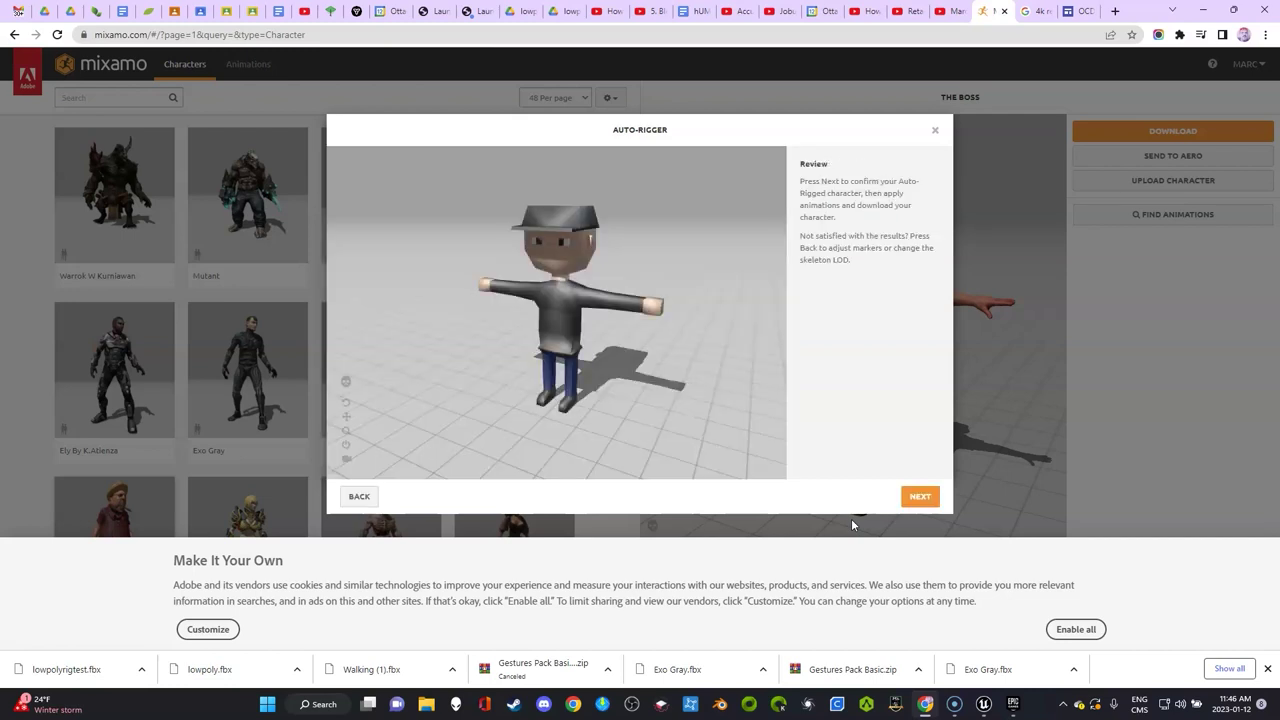
- Accept the auto-rigged character as the current one and download it as FBX Binary (.fbx) in T-pose
{"action": "left_click", "coordinate": [920, 496]}
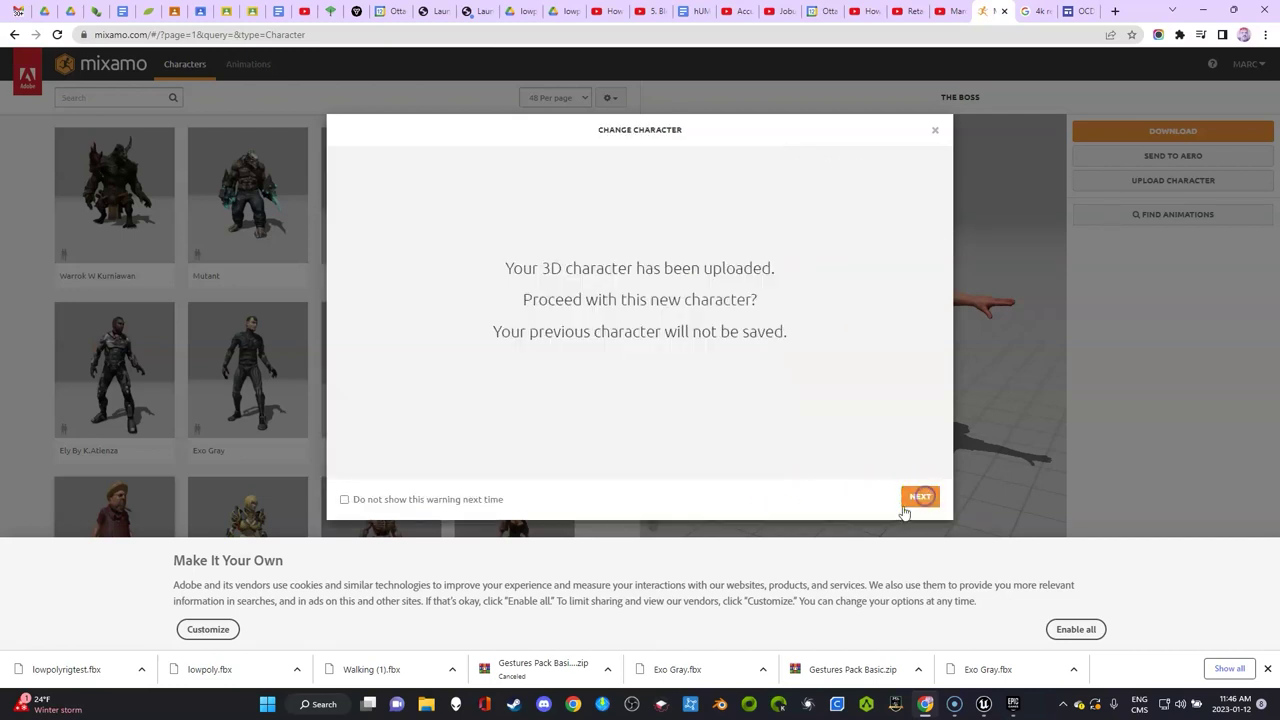
{"action": "left_click", "coordinate": [921, 498]}
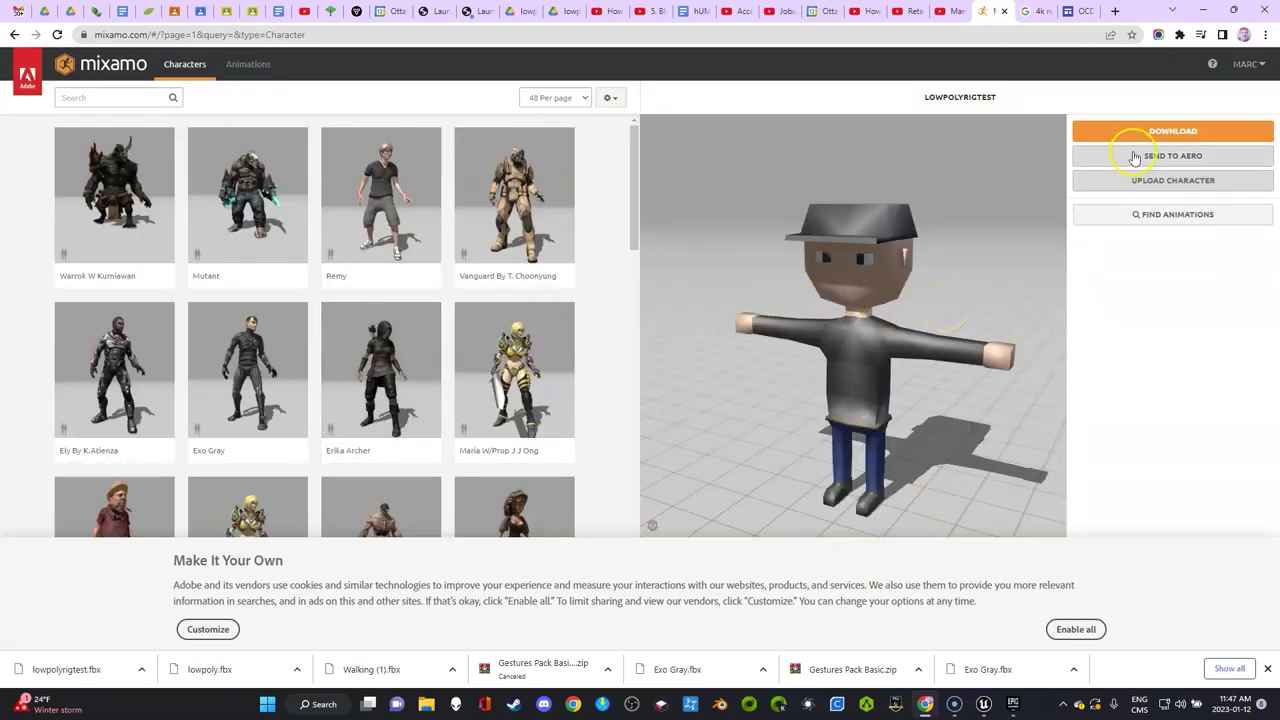
{"action": "left_click", "coordinate": [1183, 140]}
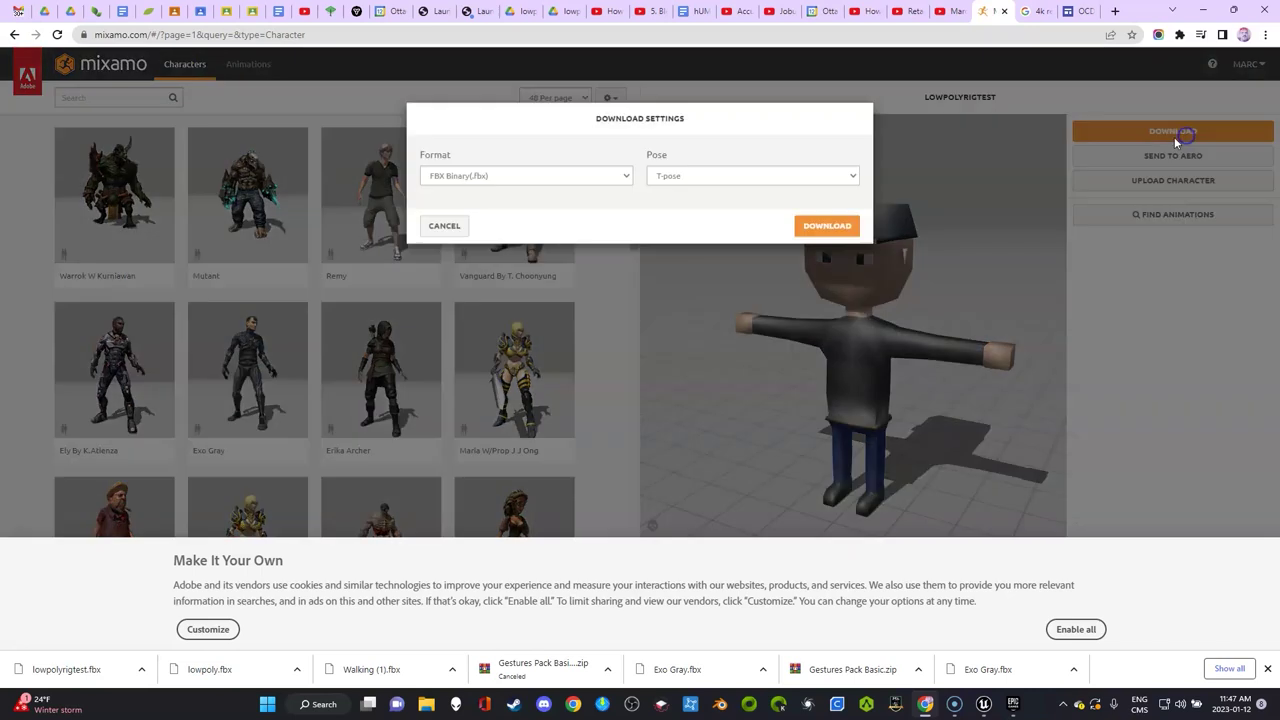
{"action": "left_click", "coordinate": [824, 238]}
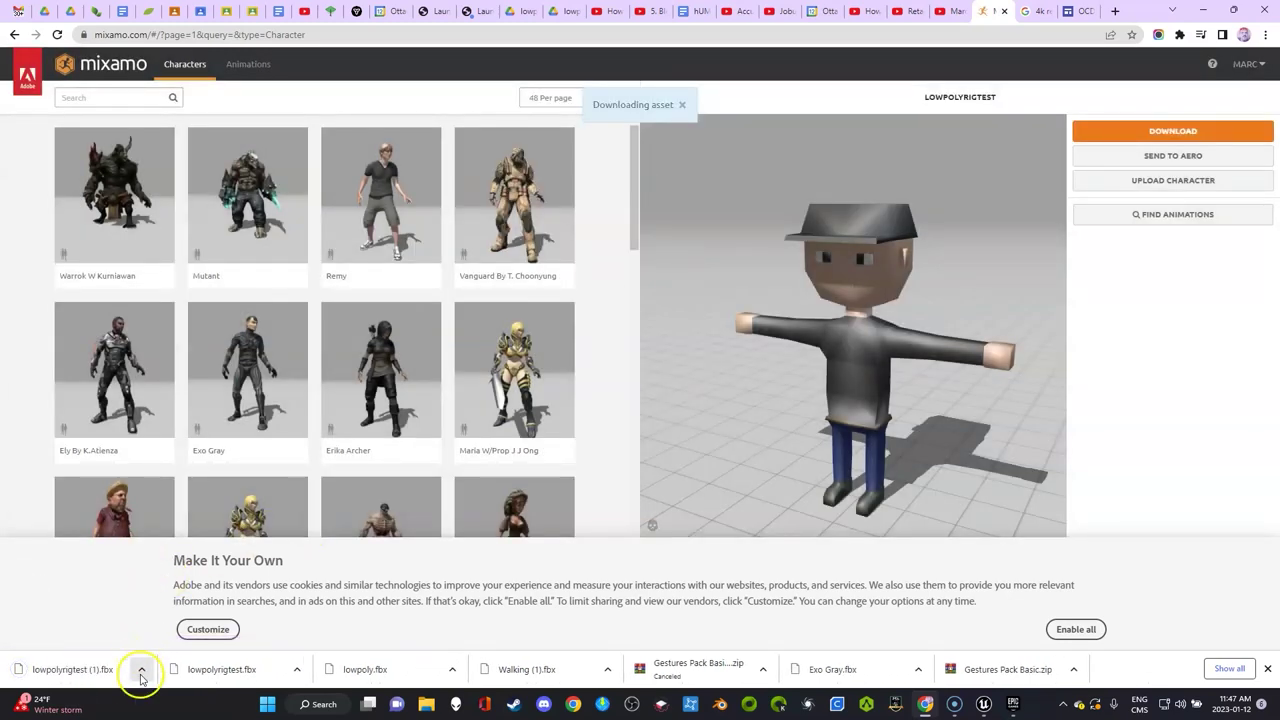
- Rename the newly downloaded lowpolyrigtest (1).fbx in the Downloads folder to lowpolyrigtest (RIGGED1).fbx
{"action": "left_click", "coordinate": [141, 670]}
{"action": "left_click", "coordinate": [178, 621]}
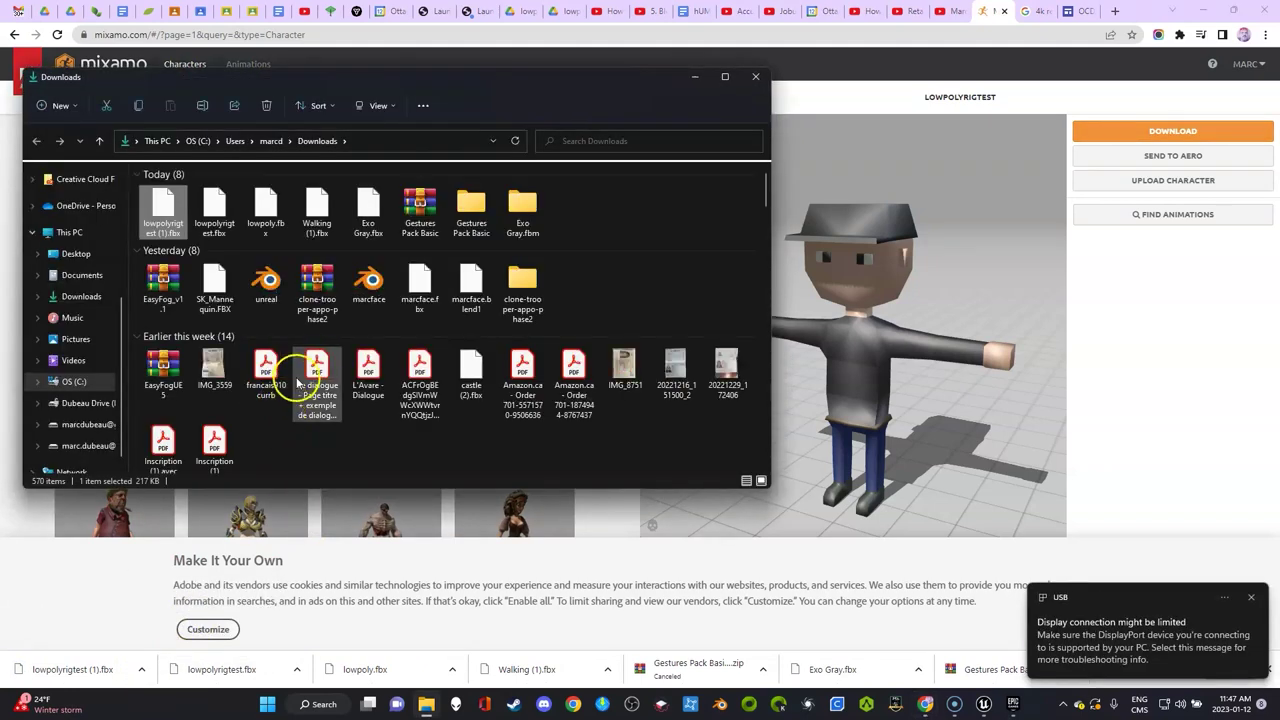
{"action": "right_click", "coordinate": [160, 226]}
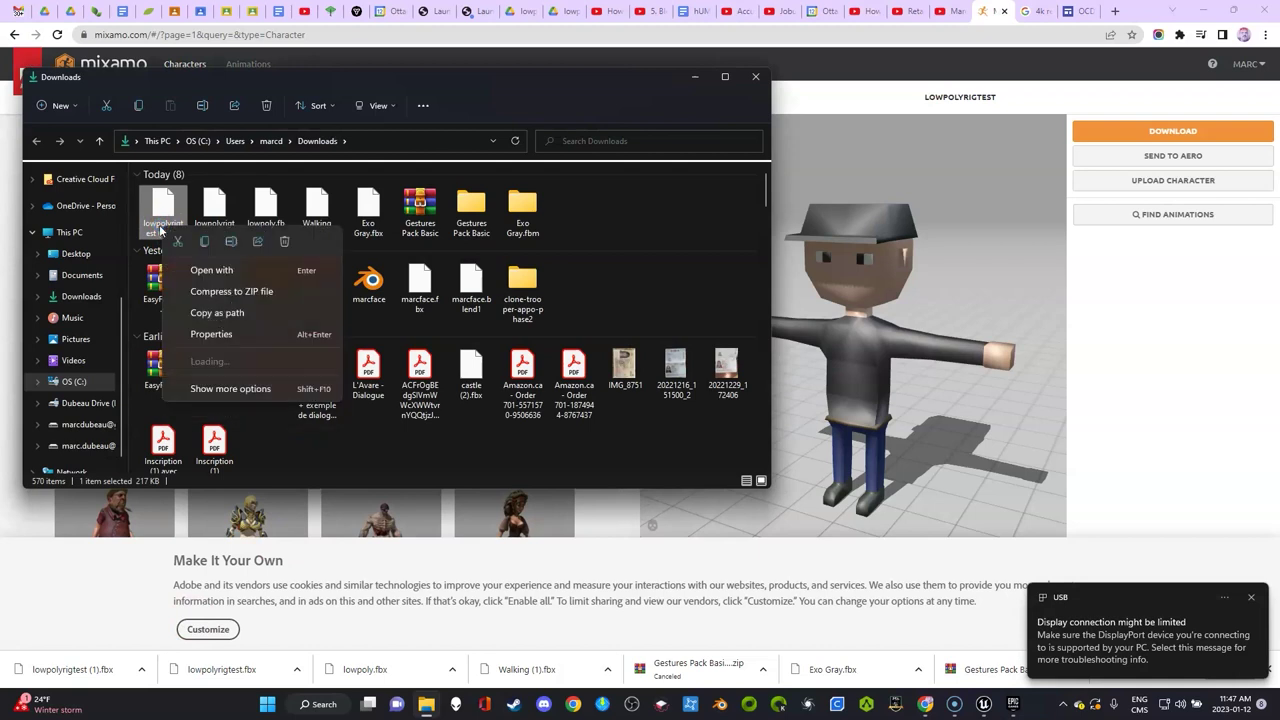
{"action": "left_click", "coordinate": [231, 243]}
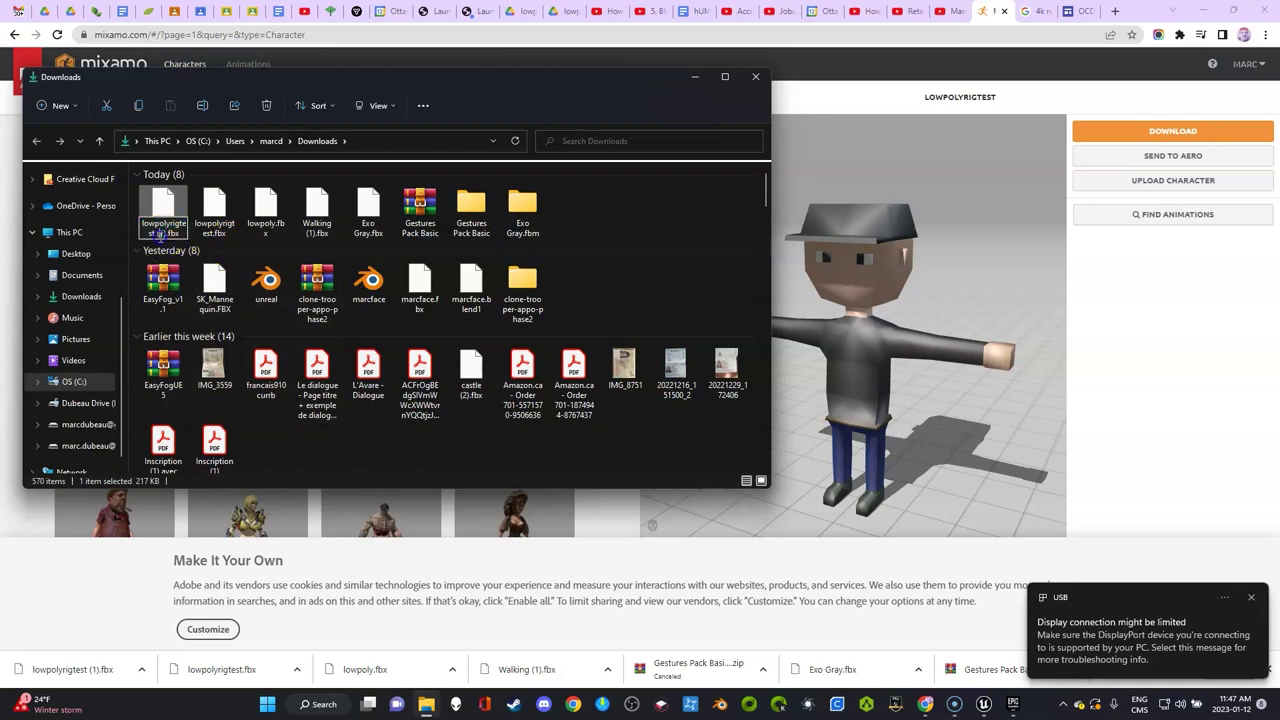
{"action": "type", "text": "(RIGGED)"}
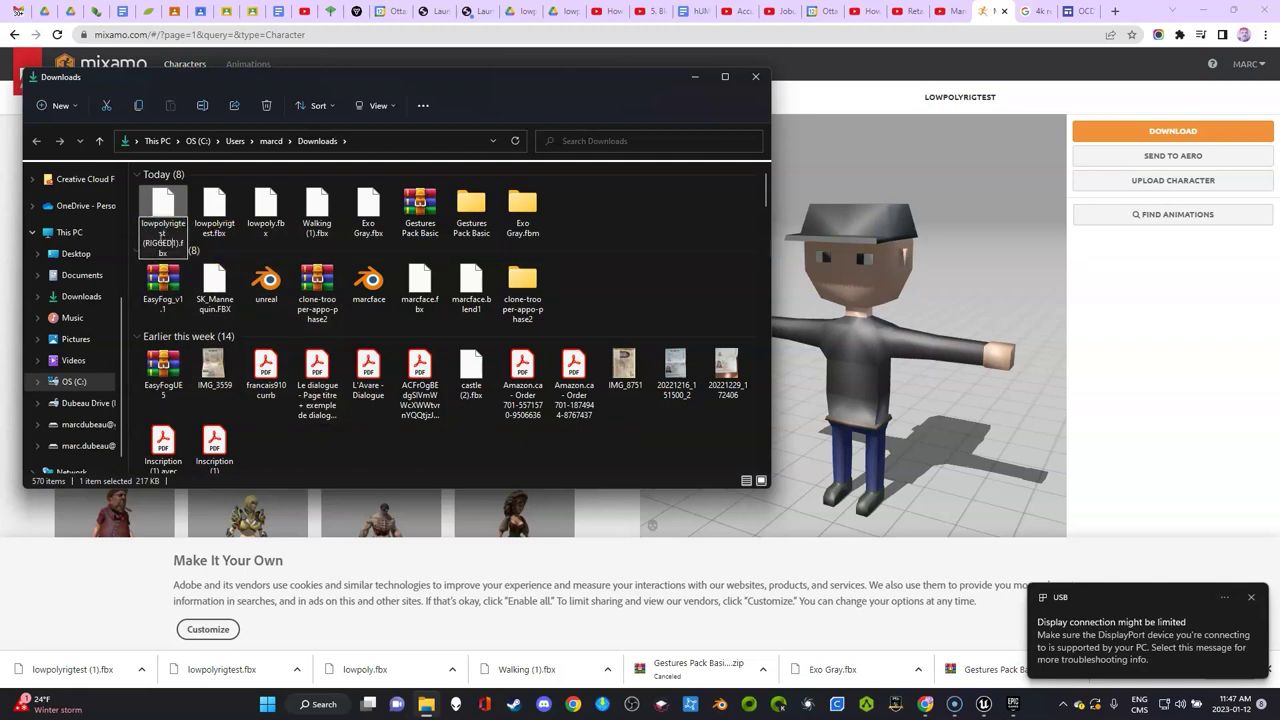
{"action": "left_click", "coordinate": [585, 213]}
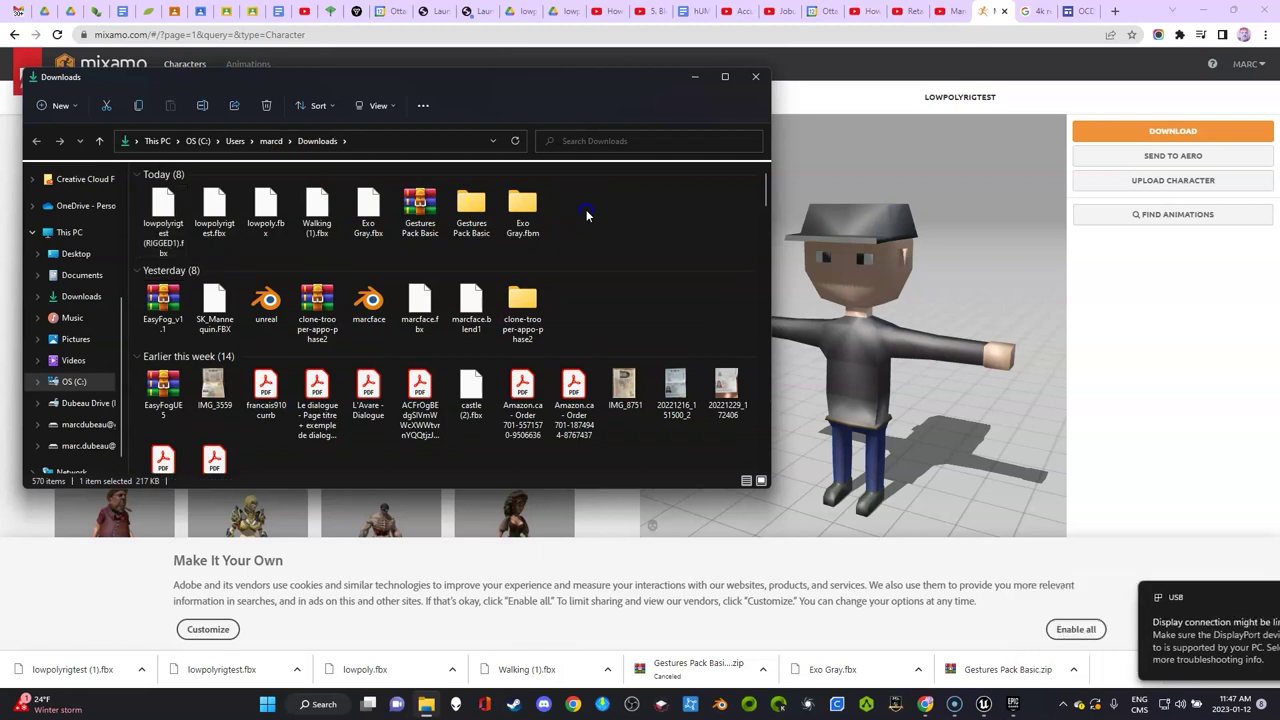
{"action": "left_click", "coordinate": [692, 77]}
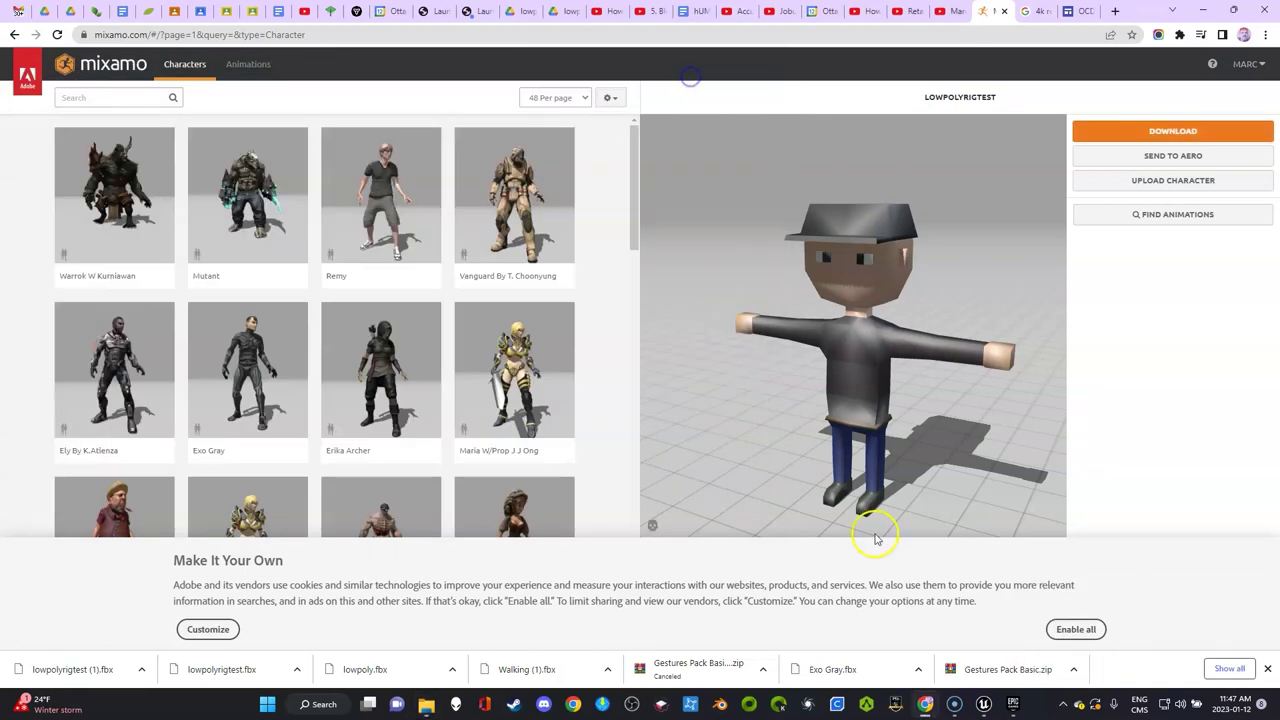
- Switch to Unreal Engine and create a new folder named MIXAMO2 inside the project's Content folder
{"action": "left_click", "coordinate": [985, 705]}
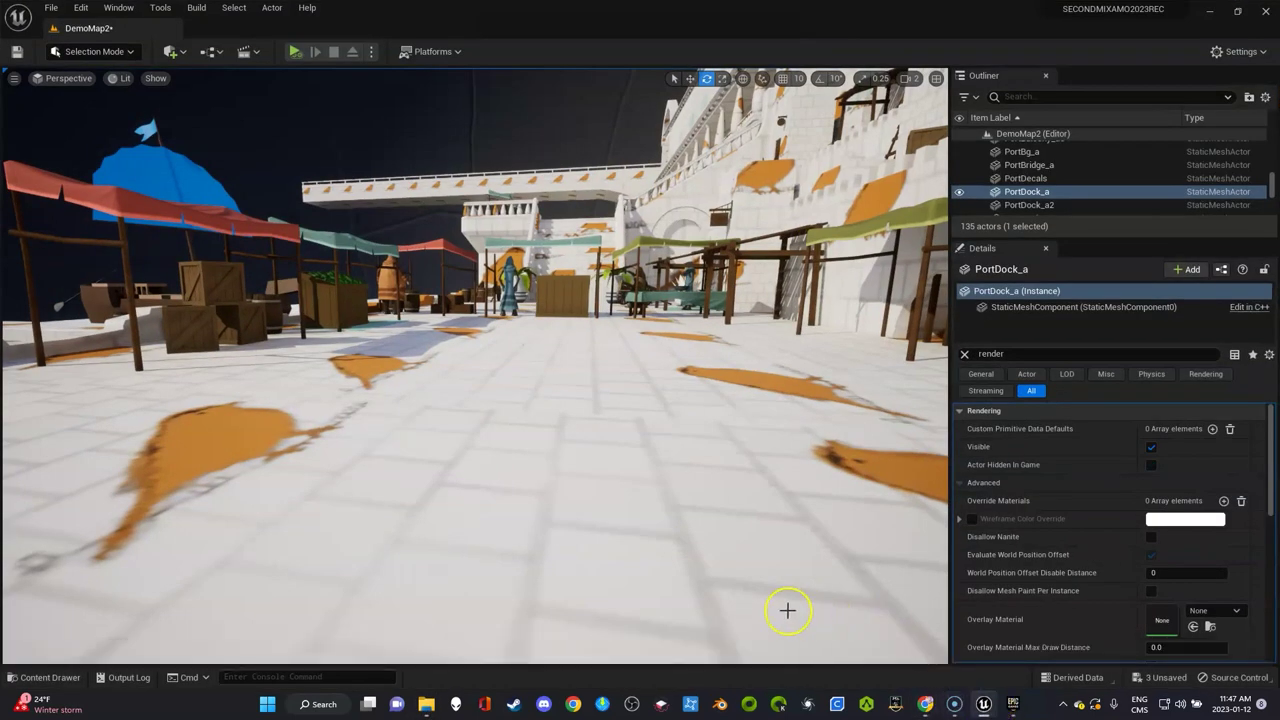
{"action": "key", "text": "ctrl+space"}
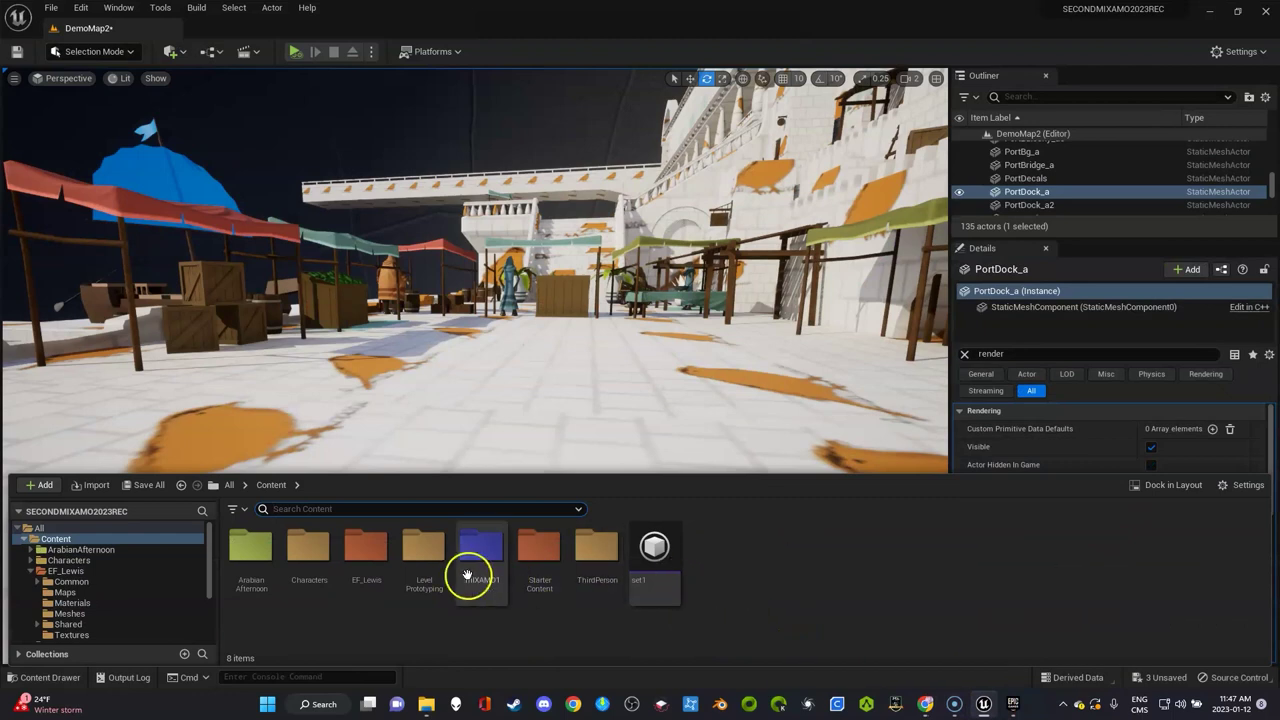
{"action": "right_click", "coordinate": [759, 560]}
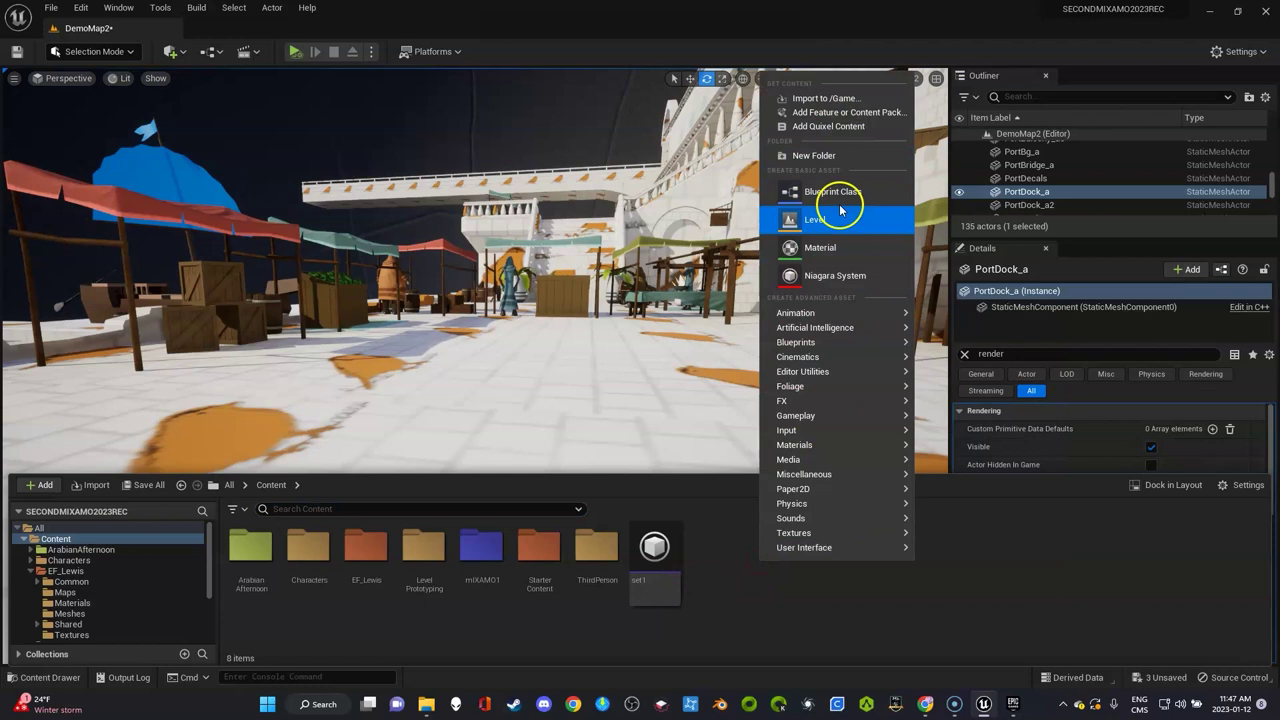
{"action": "left_click", "coordinate": [850, 157]}
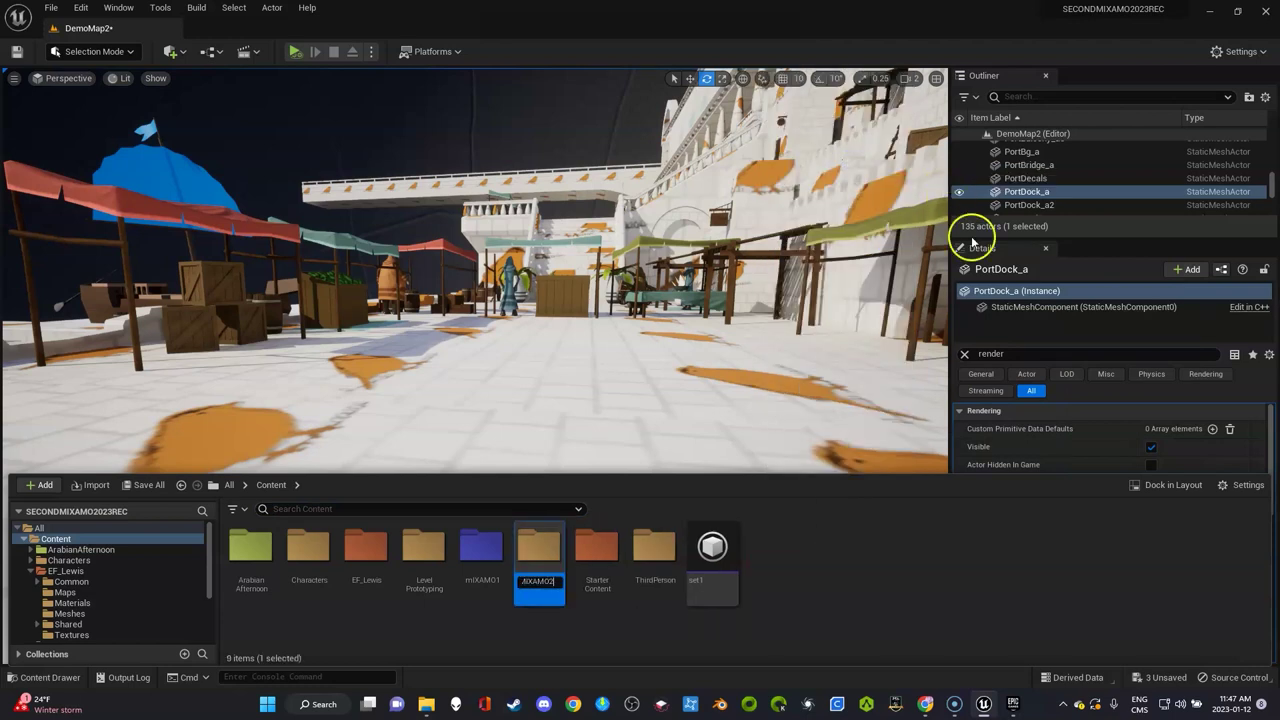
{"action": "type", "text": "MIXAMO2"}
{"action": "key", "text": "Return"}
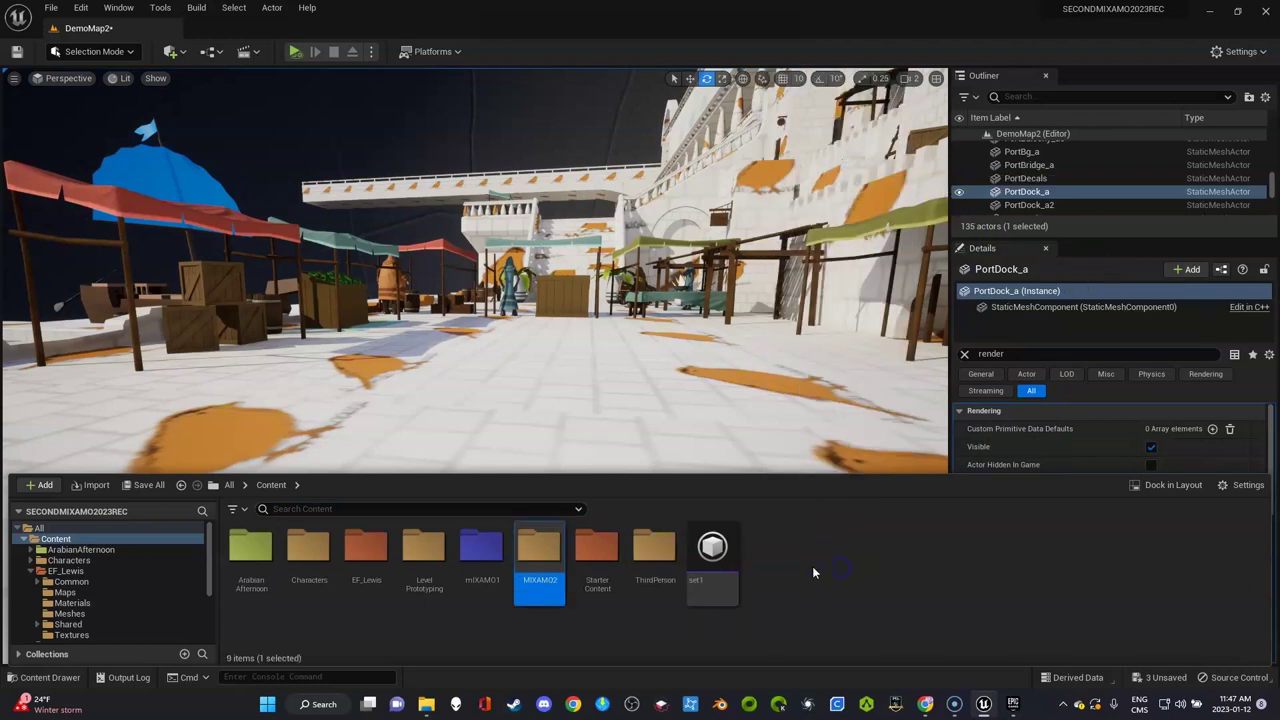
{"action": "right_click", "coordinate": [553, 566]}
{"action": "mouse_move", "coordinate": [663, 345]}
{"action": "left_click", "coordinate": [756, 398]}
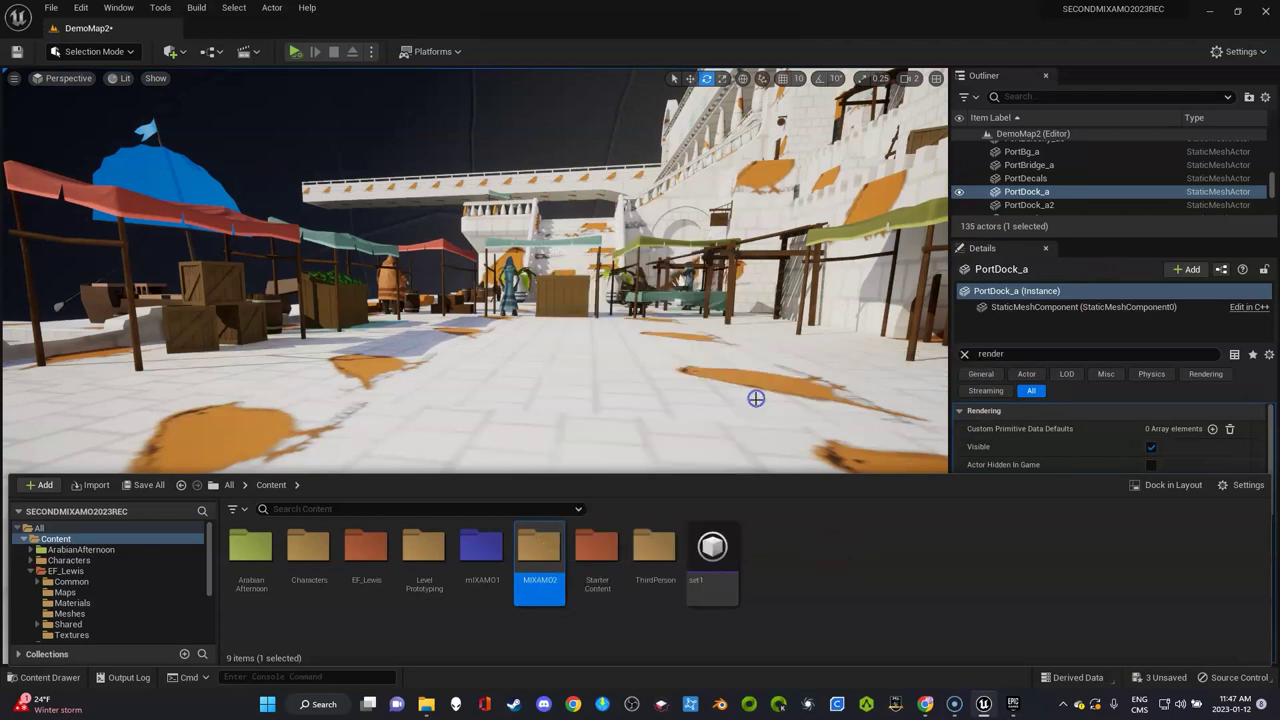
- Import lowpolyrigtest (RIGGED1).fbx into the MIXAMO2 folder as a skeletal mesh with Skeleton set to None and Import Animations turned off
{"action": "double_click", "coordinate": [535, 557]}
{"action": "right_click", "coordinate": [529, 566]}
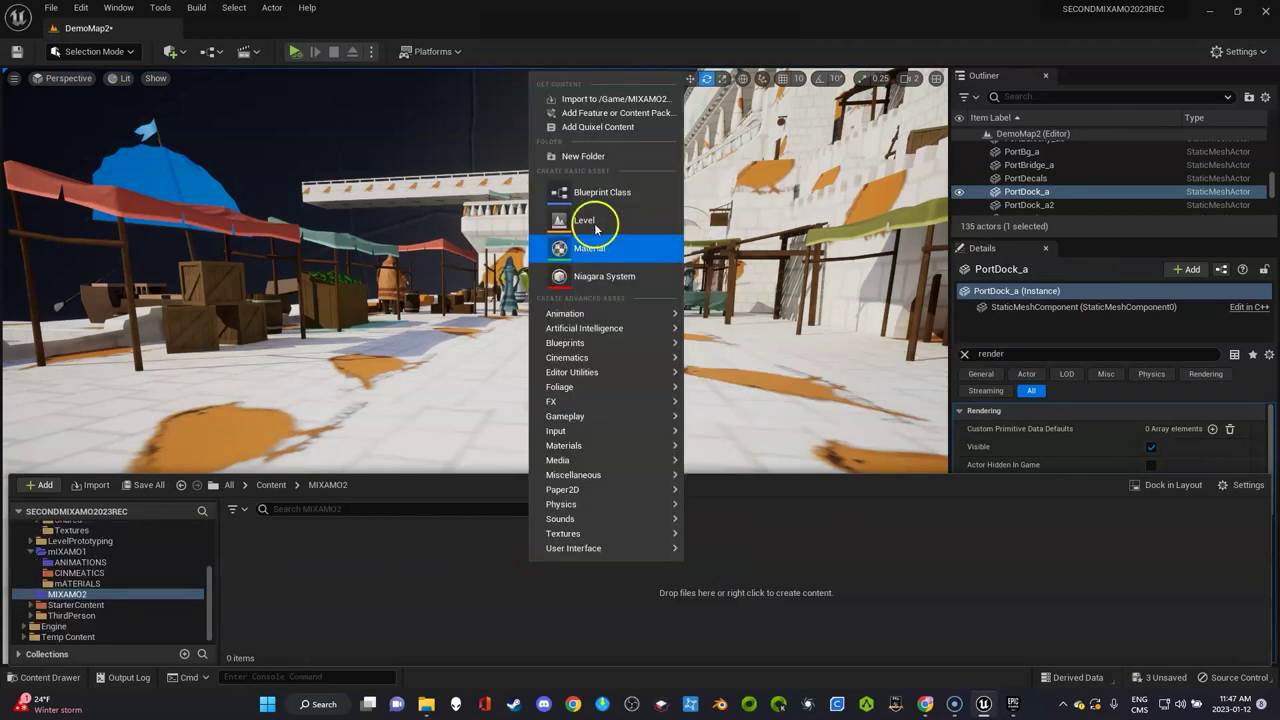
{"action": "left_click", "coordinate": [590, 98]}
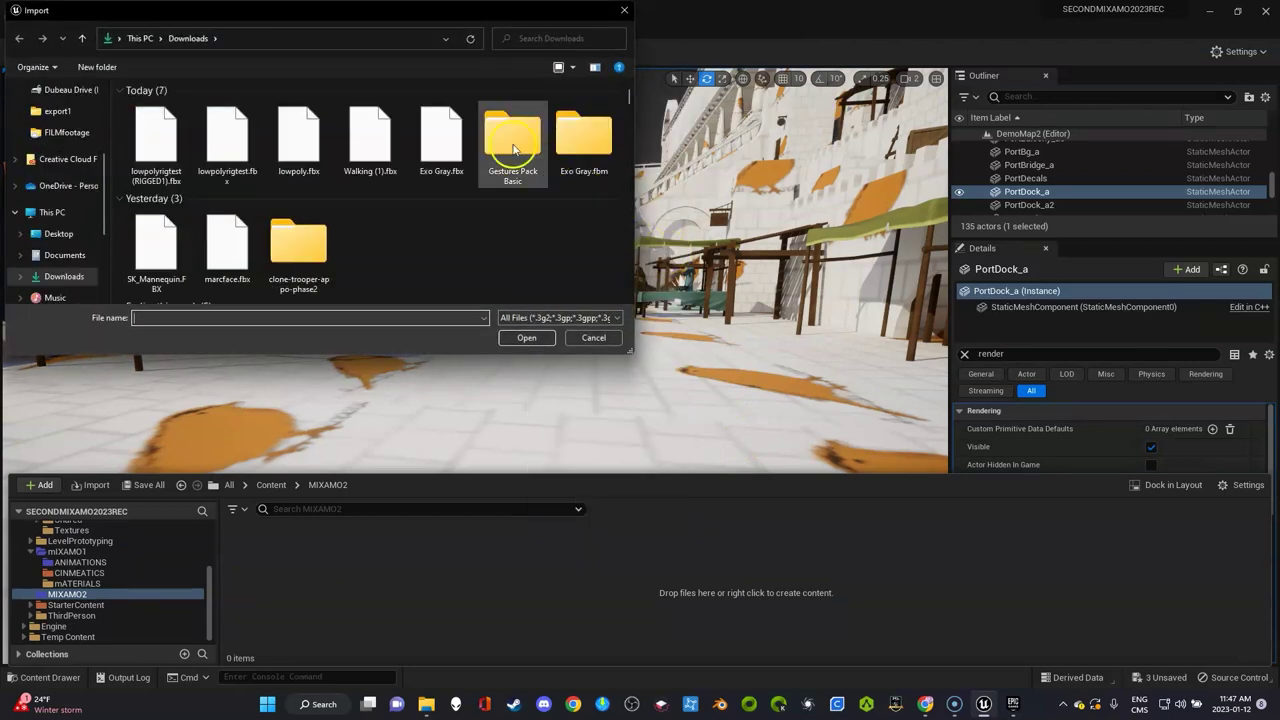
{"action": "double_click", "coordinate": [157, 140]}
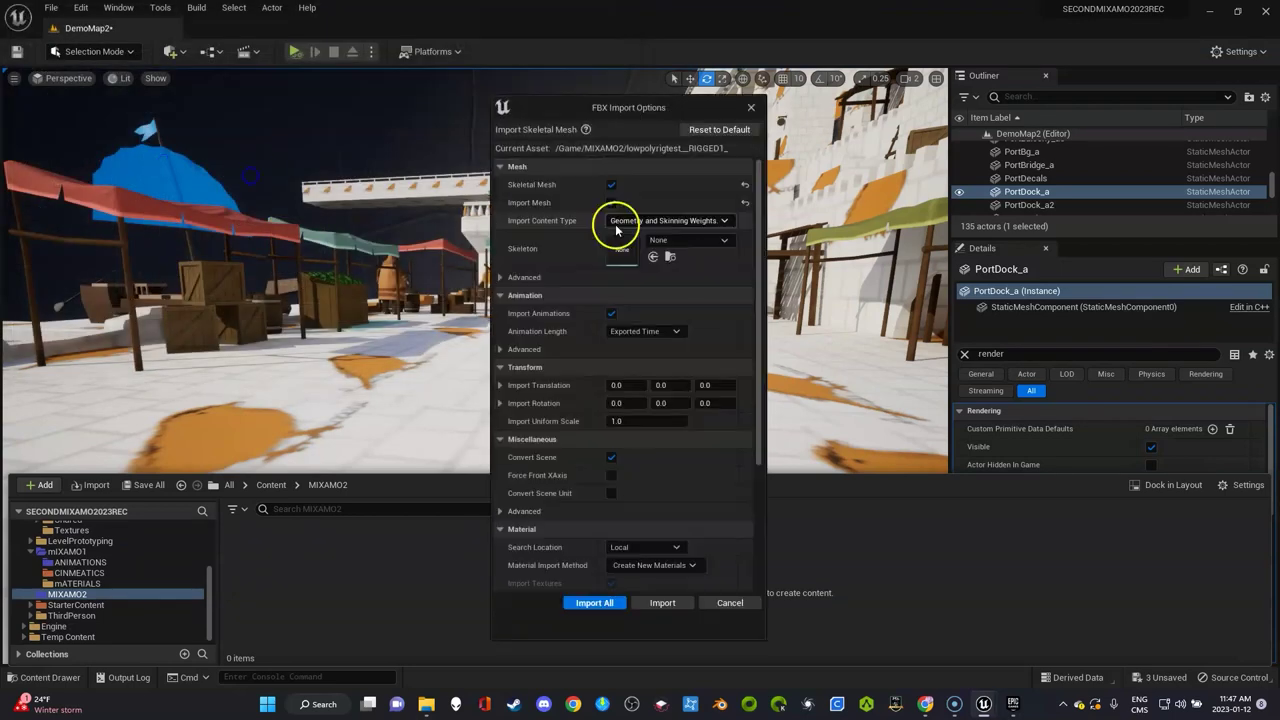
{"action": "left_click", "coordinate": [684, 238]}
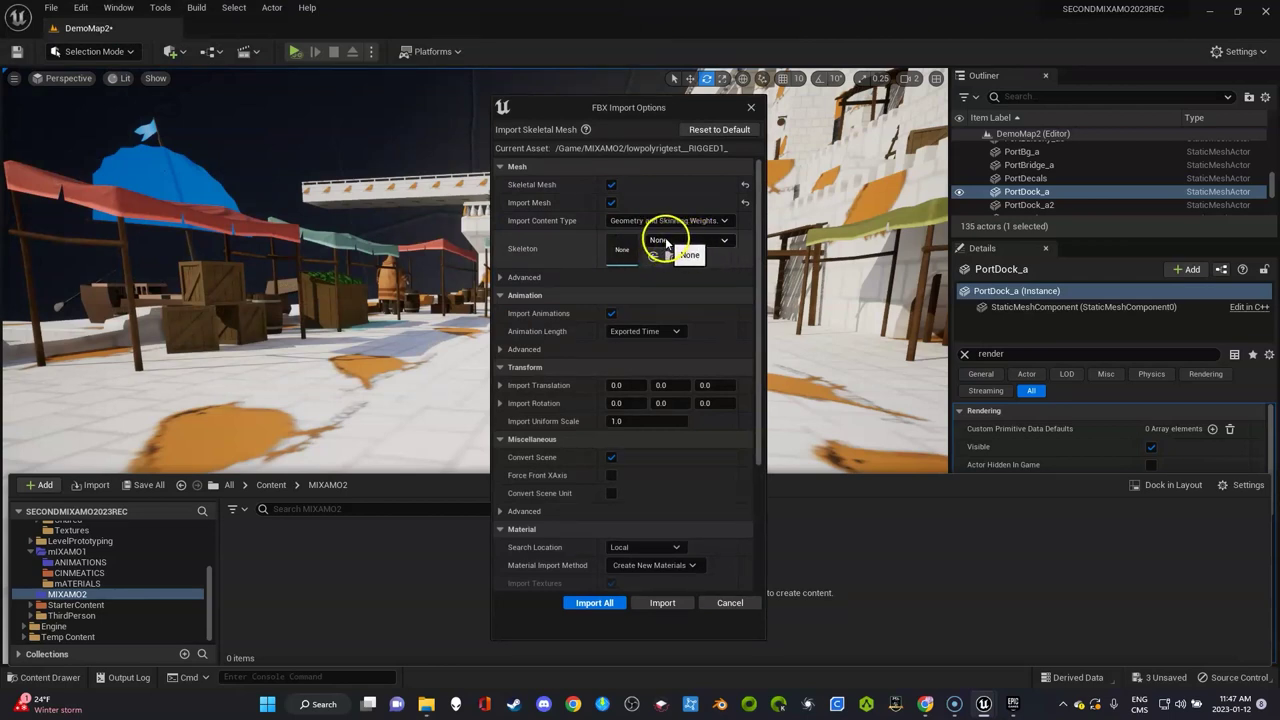
{"action": "left_click", "coordinate": [611, 313]}
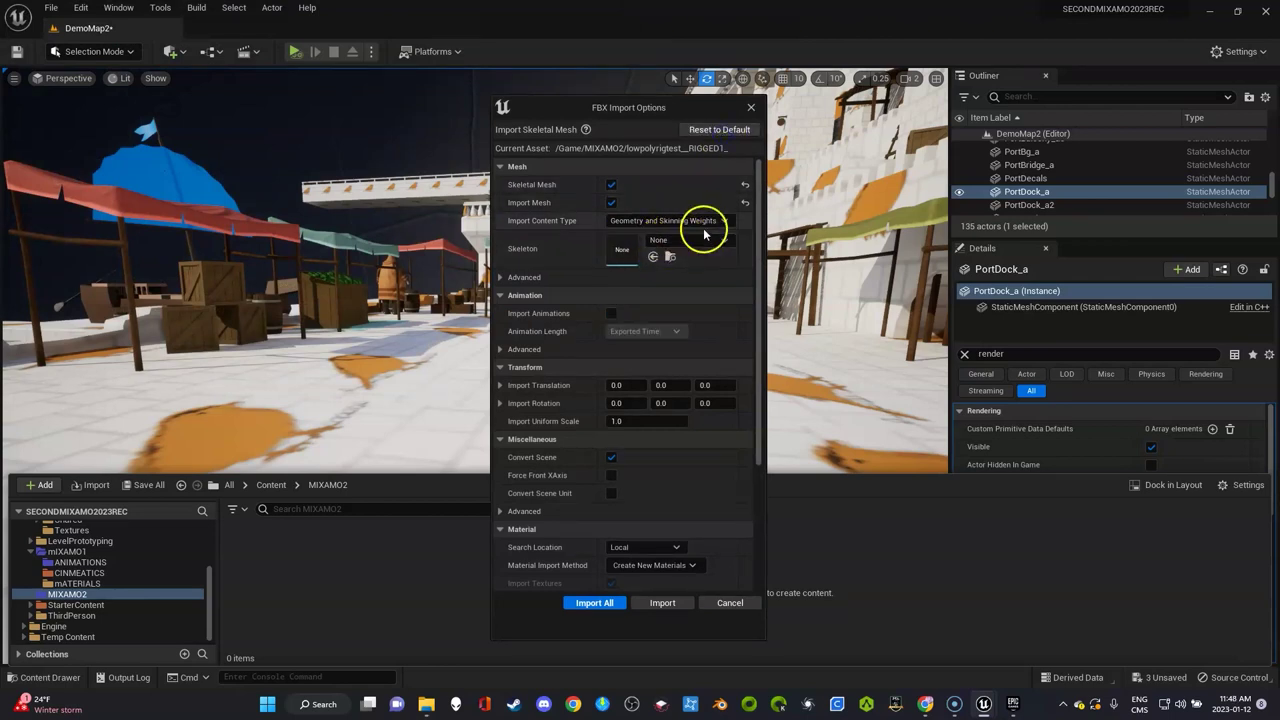
{"action": "left_click", "coordinate": [594, 603]}
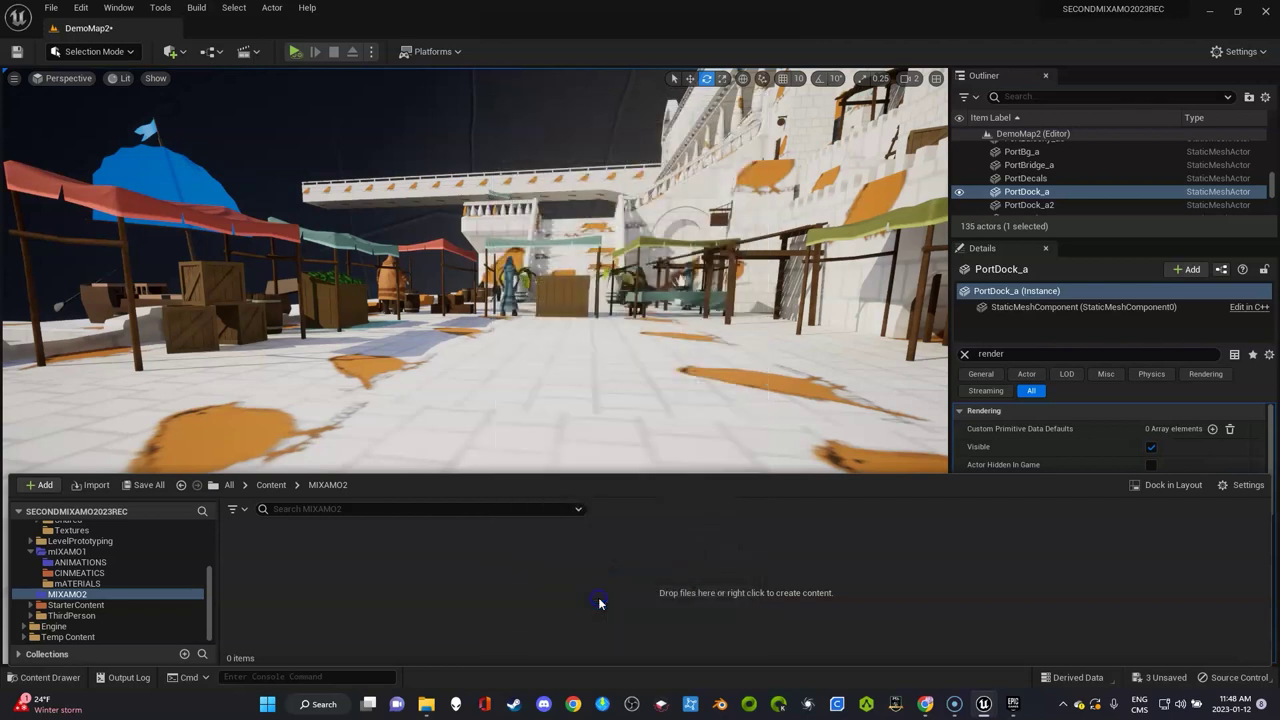
{"action": "left_click", "coordinate": [510, 703]}
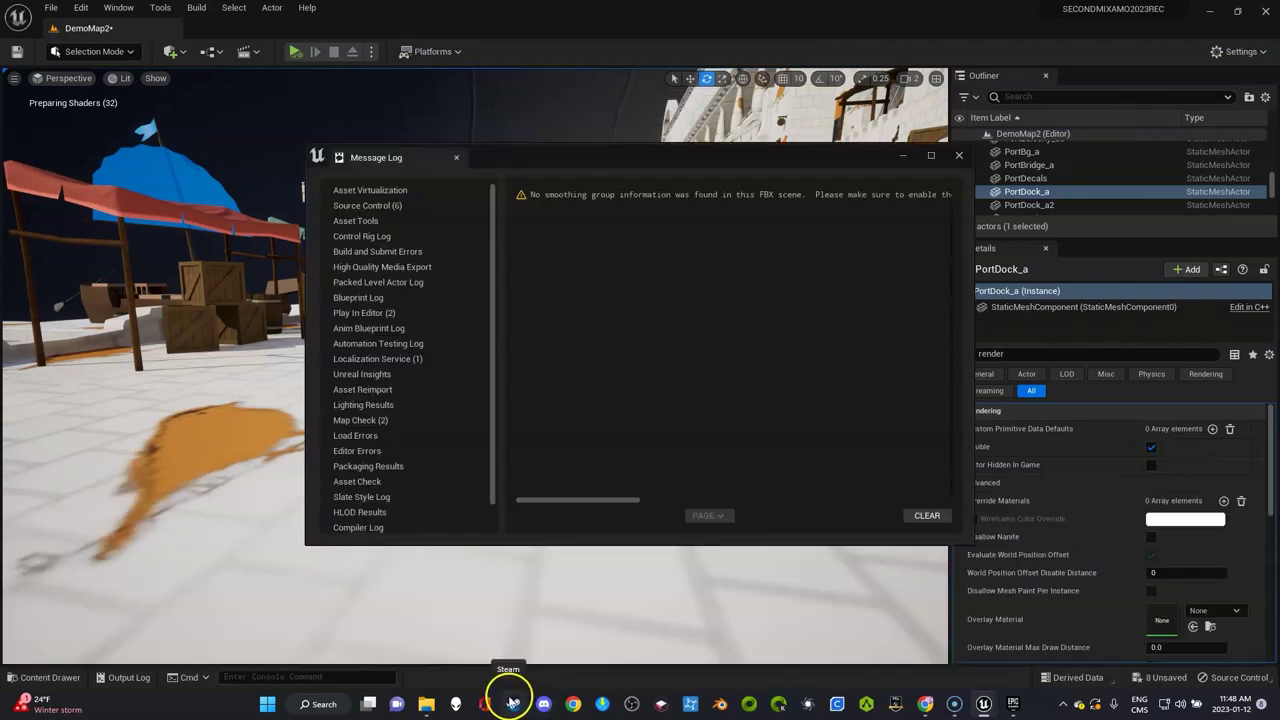
- Close the message log and place the lowpolyrigtest__RIGGED1_ skeletal mesh from MIXAMO2 on the dock floor in the level
{"action": "left_click", "coordinate": [941, 163]}
{"action": "key", "text": "ctrl+space"}
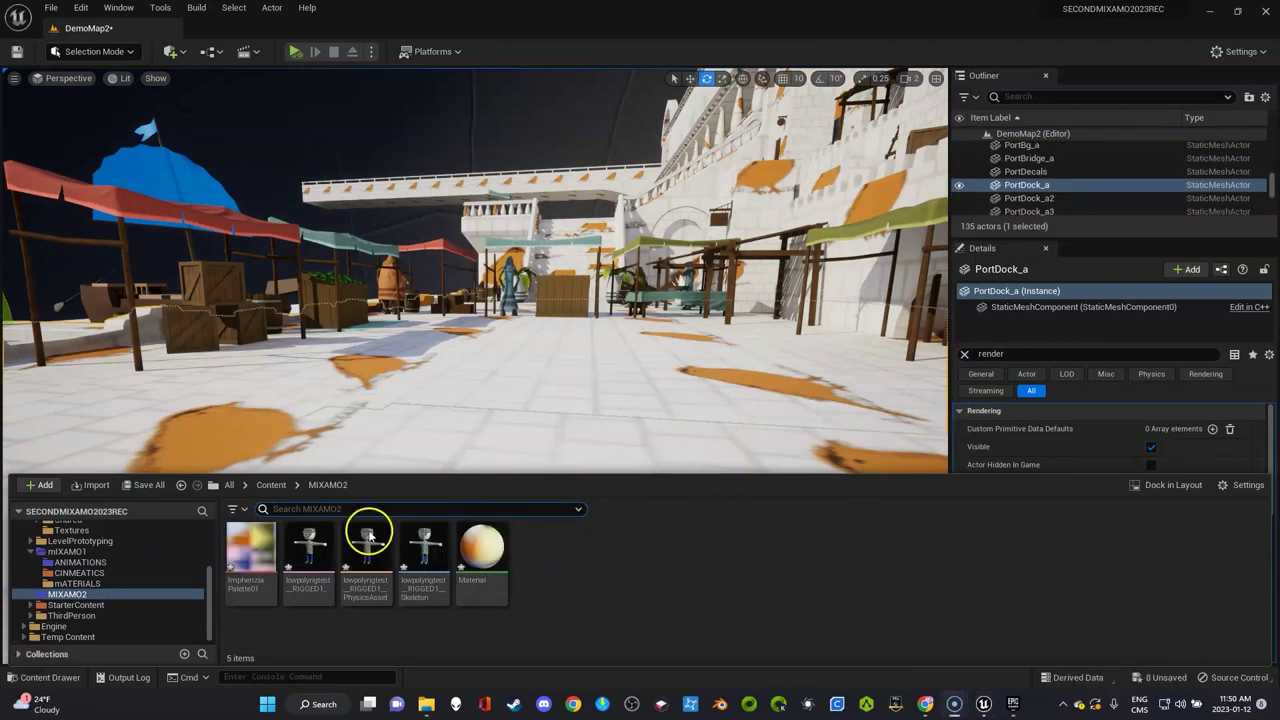
{"action": "left_click_drag", "start_coordinate": [366, 550], "coordinate": [505, 397]}
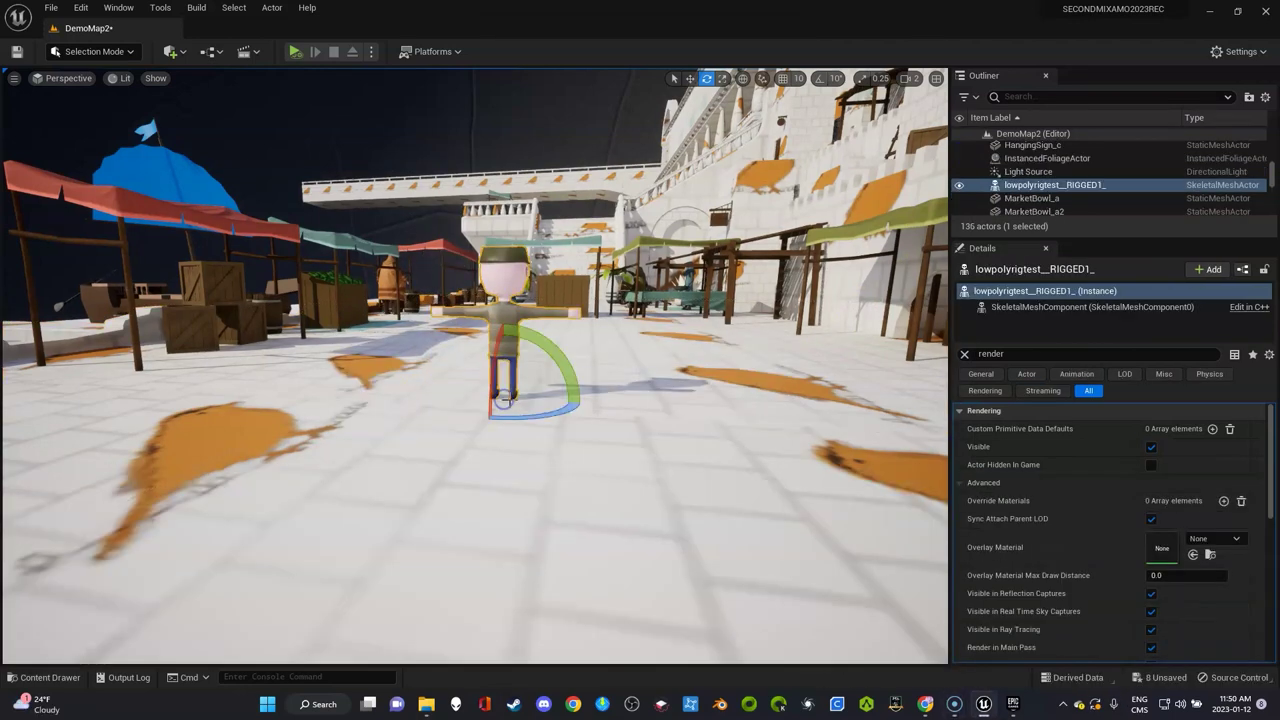
{"action": "right_click_drag", "start_coordinate": [526, 408], "coordinate": [491, 400]}
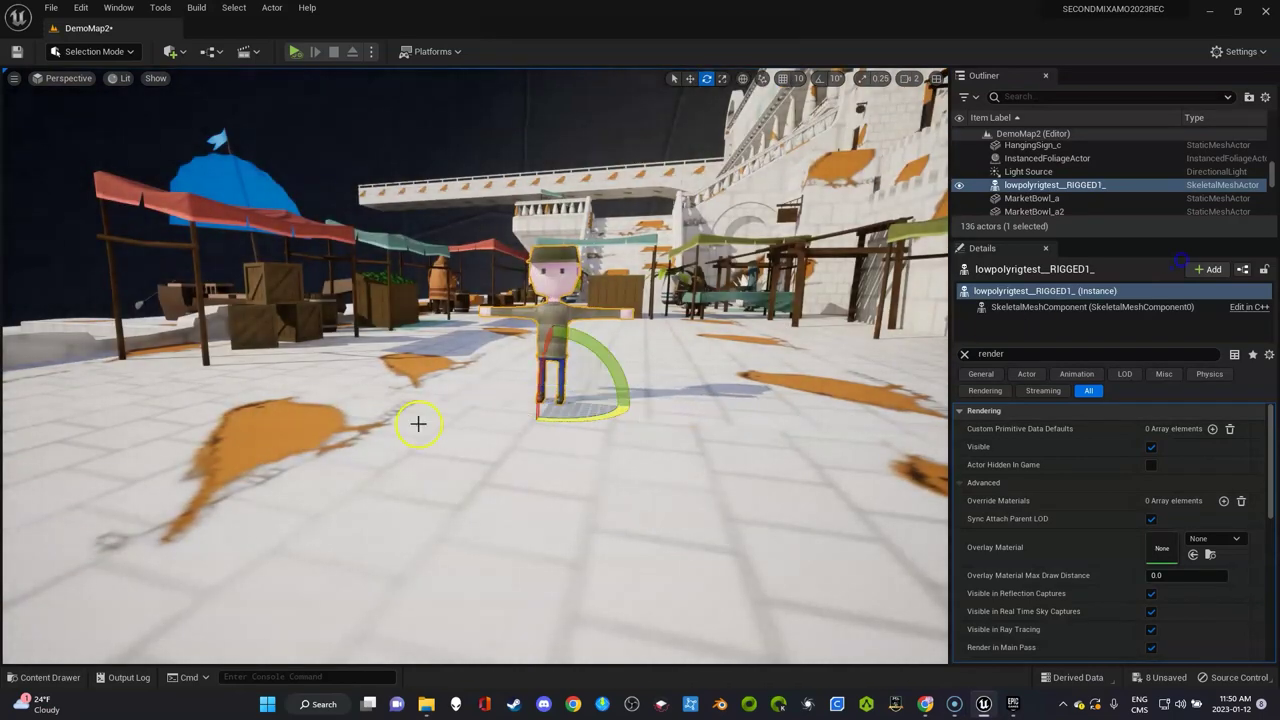
{"action": "scroll", "coordinate": [417, 423], "scroll_direction": "up", "scroll_amount": 3}
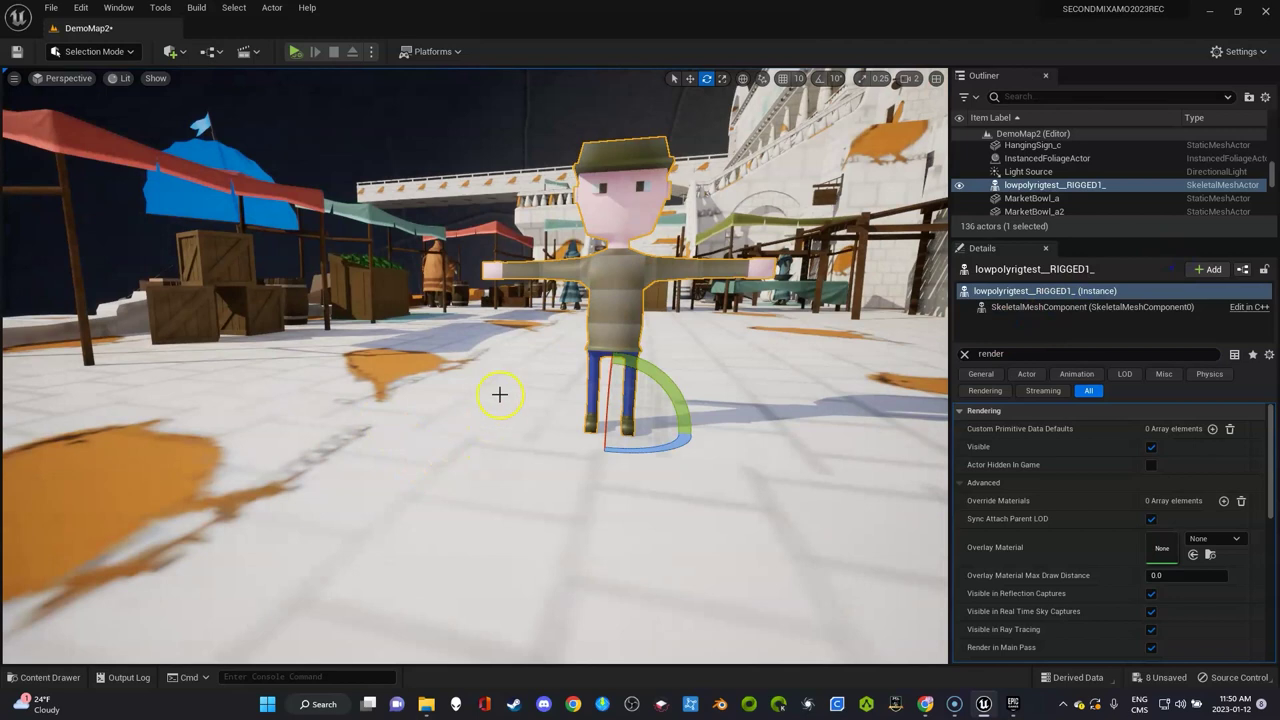
- Create a new folder named animations inside the MIXAMO2 folder and open it
{"action": "key", "text": "ctrl+space"}
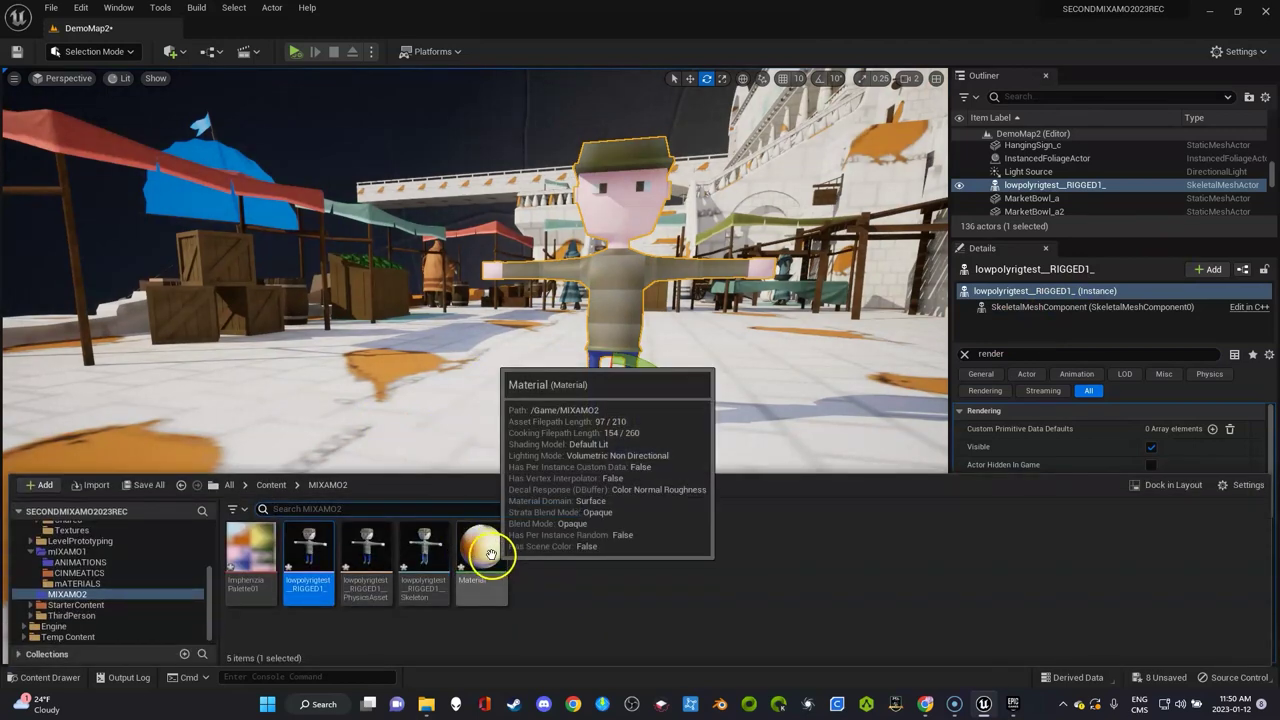
{"action": "left_click", "coordinate": [484, 548]}
{"action": "right_click", "coordinate": [628, 563]}
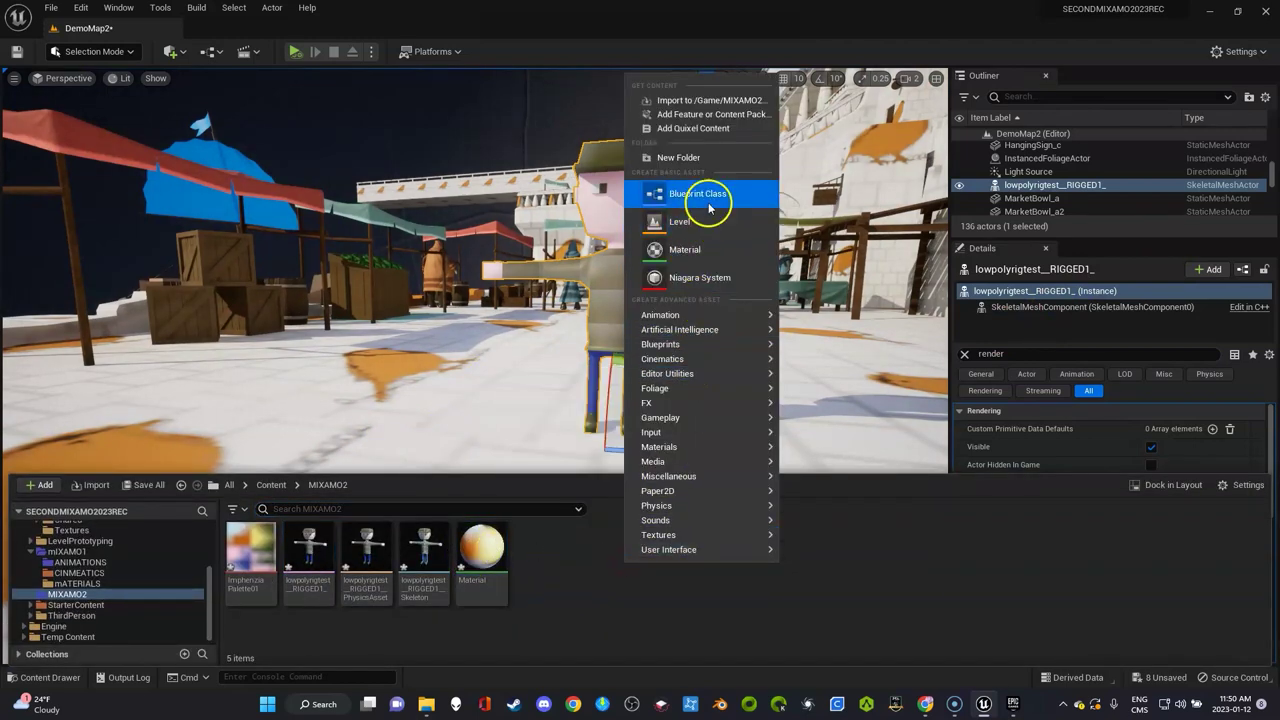
{"action": "left_click", "coordinate": [538, 597]}
{"action": "right_click", "coordinate": [612, 568]}
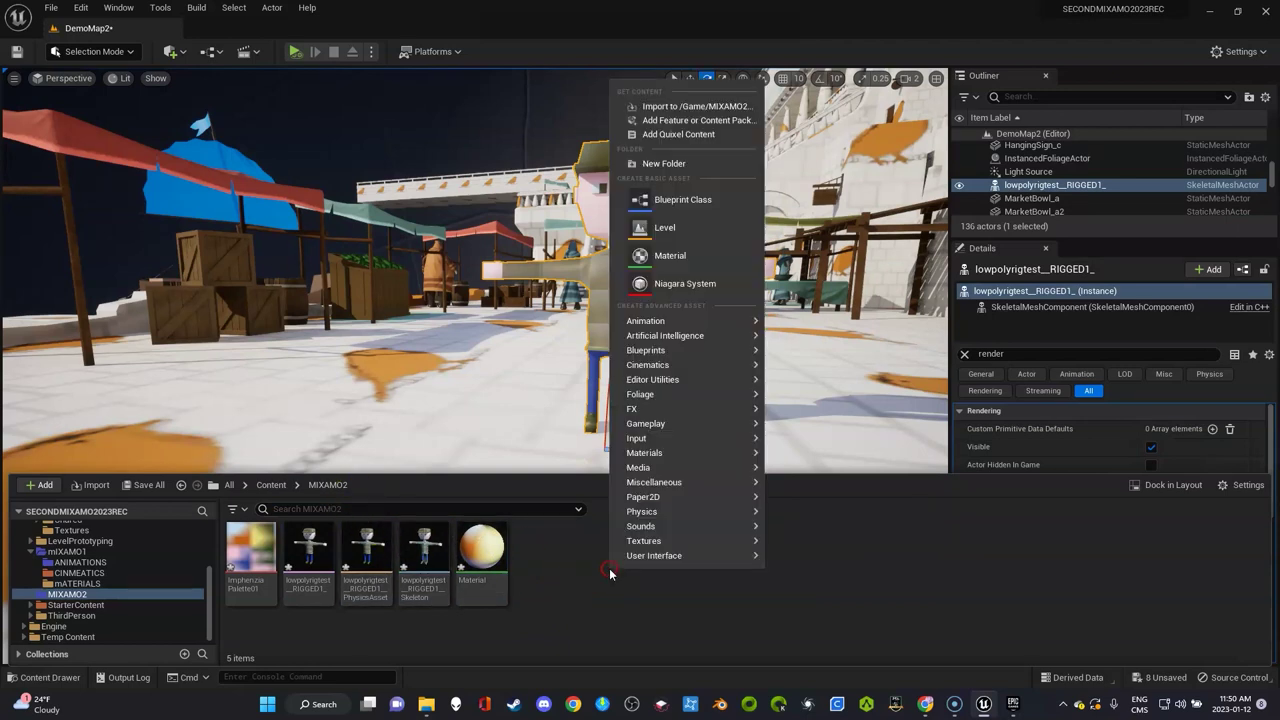
{"action": "left_click", "coordinate": [690, 163]}
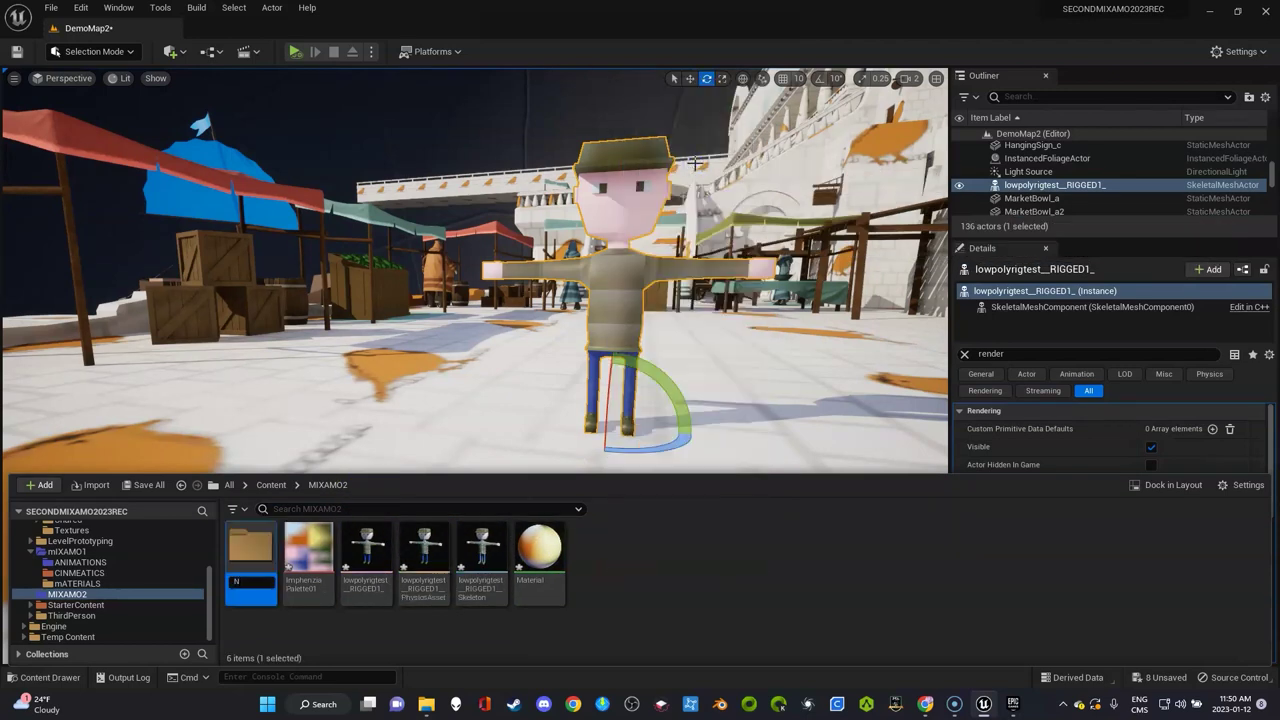
{"action": "key", "text": "Escape"}
{"action": "key", "text": "F2"}
{"action": "key", "text": "Return"}
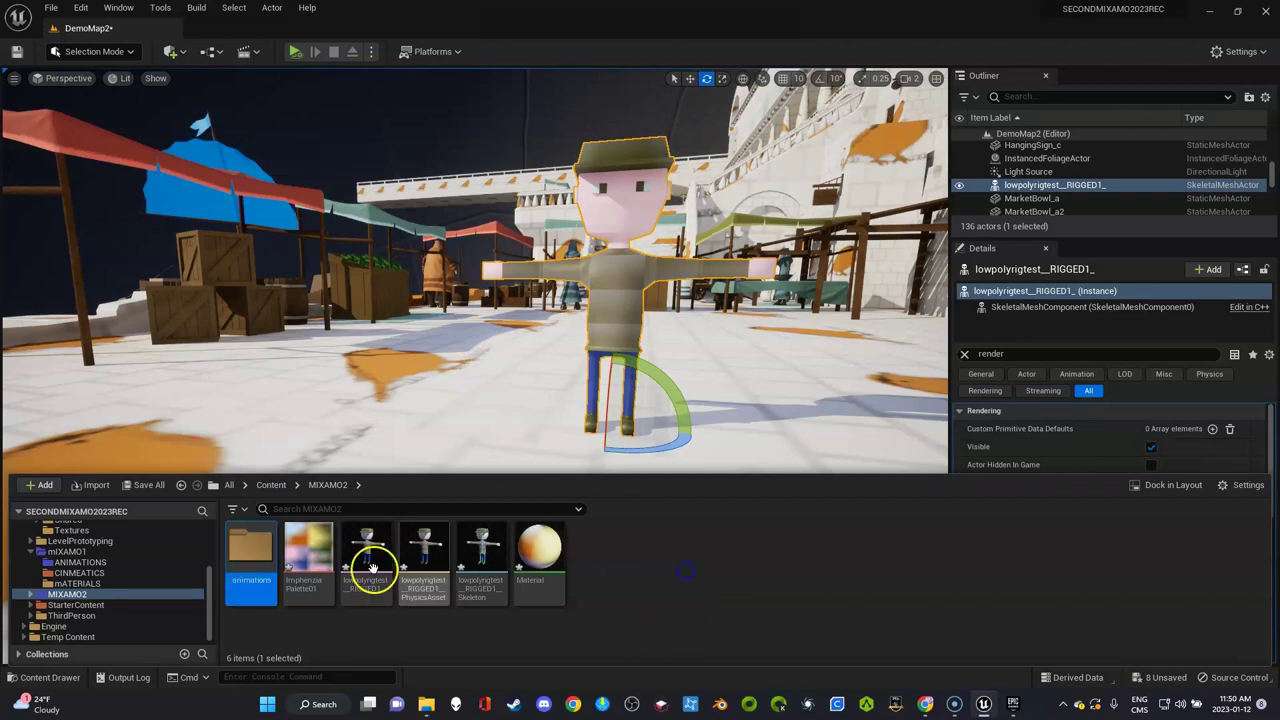
{"action": "double_click", "coordinate": [240, 558]}
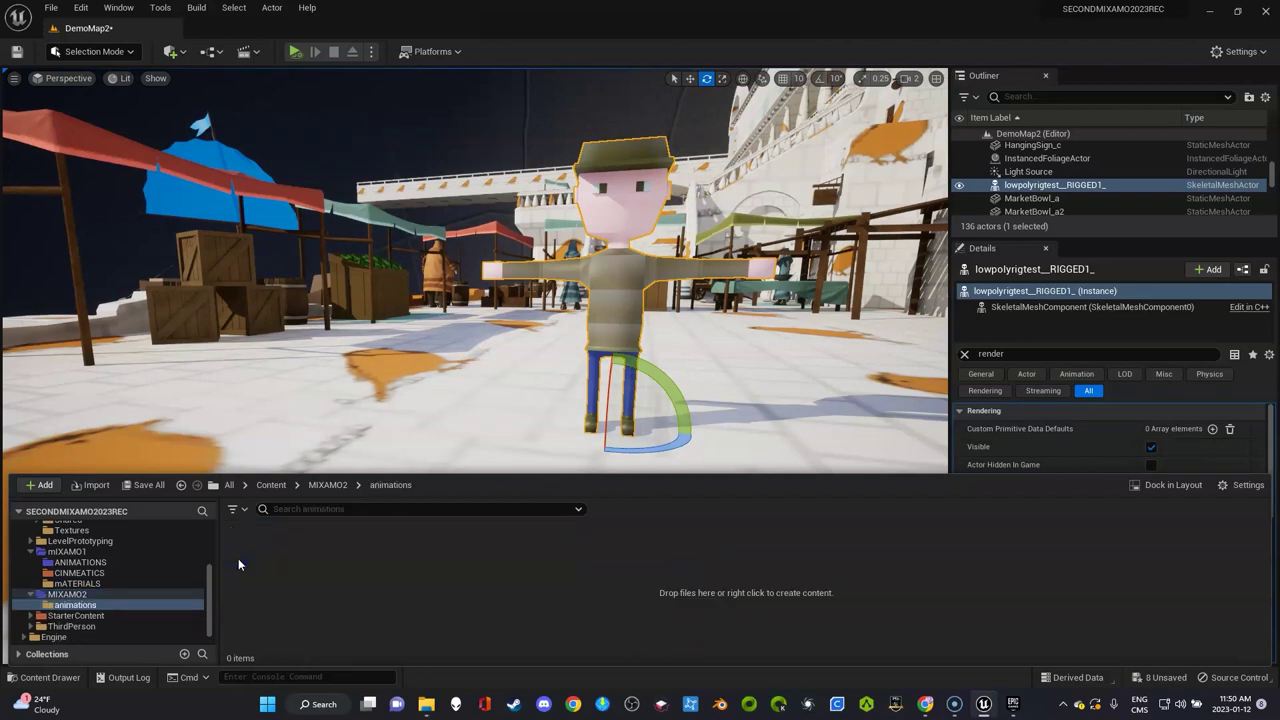
- Switch to Mixamo in the browser, search the animations for "walk" and apply Crouched Walking to the lowpolyrigtest character
{"action": "left_click", "coordinate": [1209, 12]}
{"action": "left_click", "coordinate": [1003, 20]}
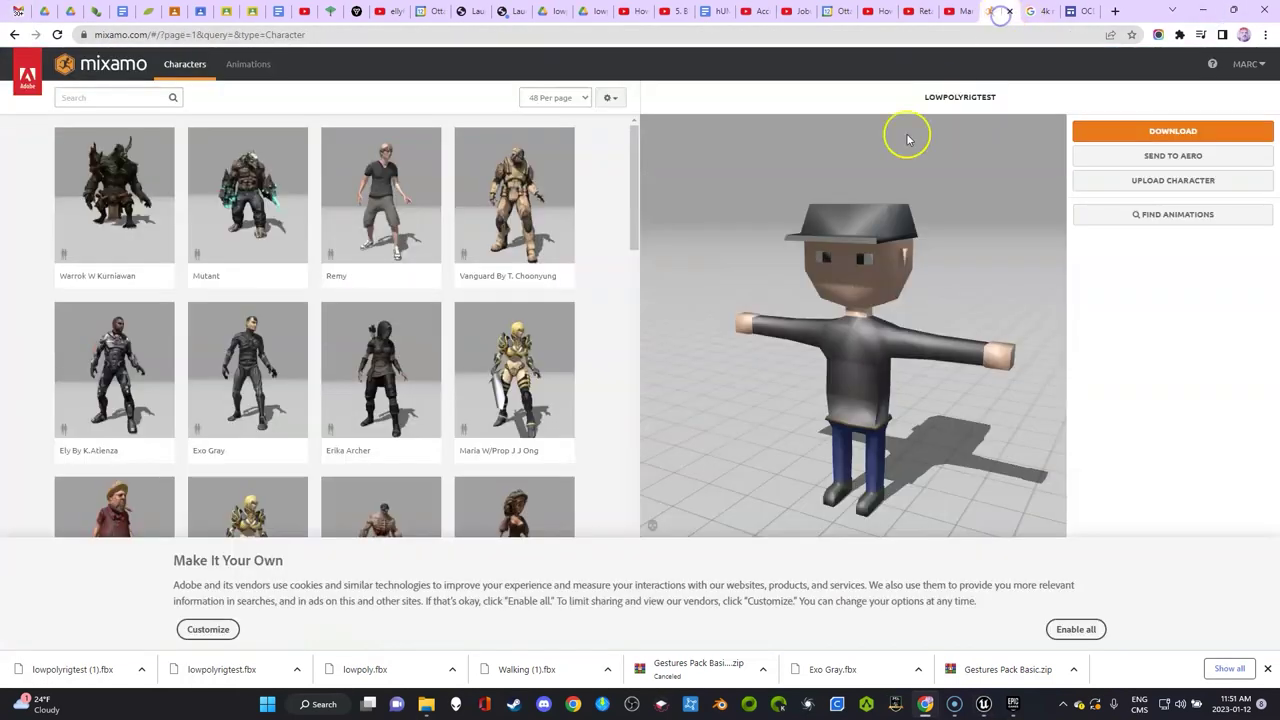
{"action": "left_click", "coordinate": [76, 97]}
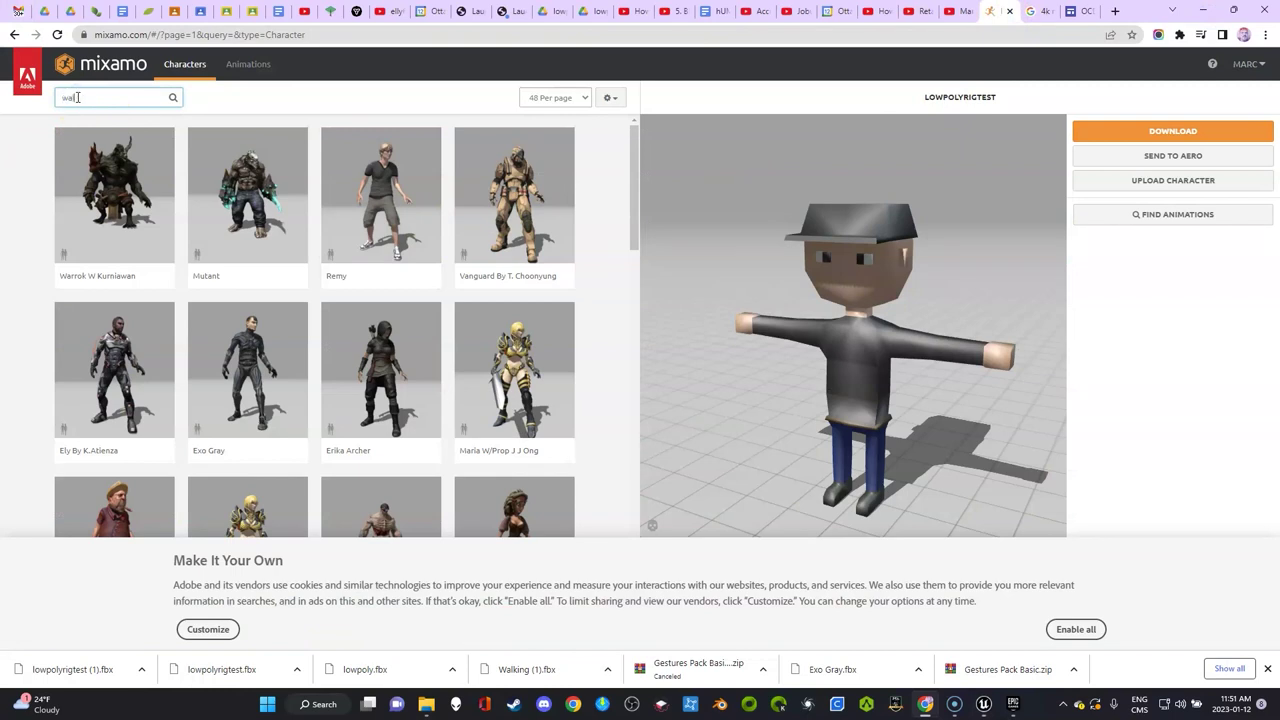
{"action": "key", "text": "Return"}
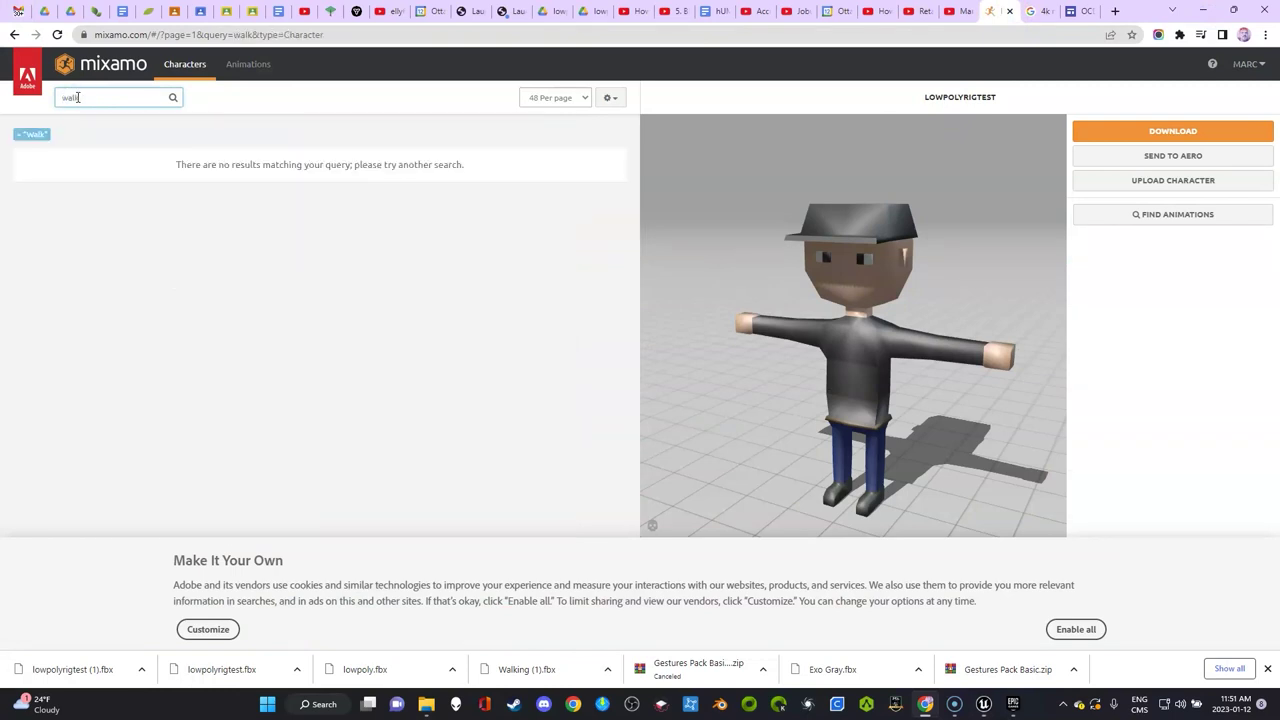
{"action": "left_click", "coordinate": [247, 66]}
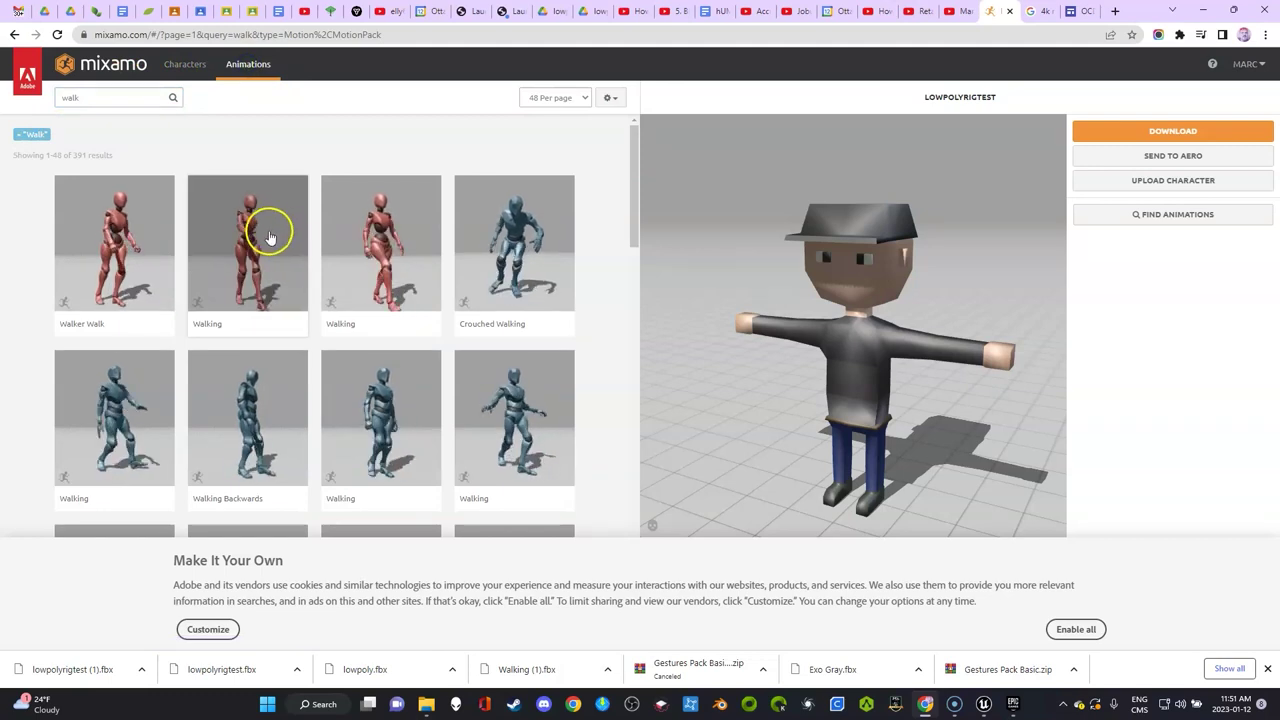
{"action": "left_click", "coordinate": [519, 252]}
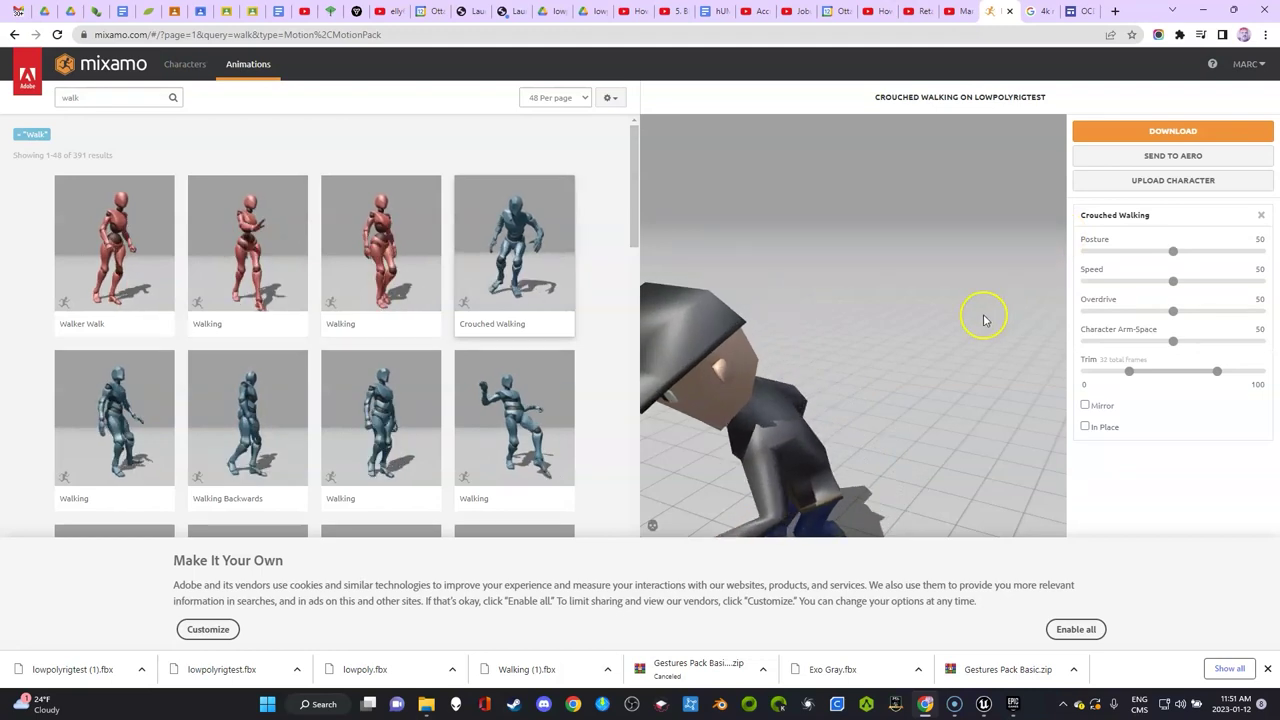
- Try the In Place option on the Crouched Walking animation and turn it back off
{"action": "left_click", "coordinate": [1086, 427]}
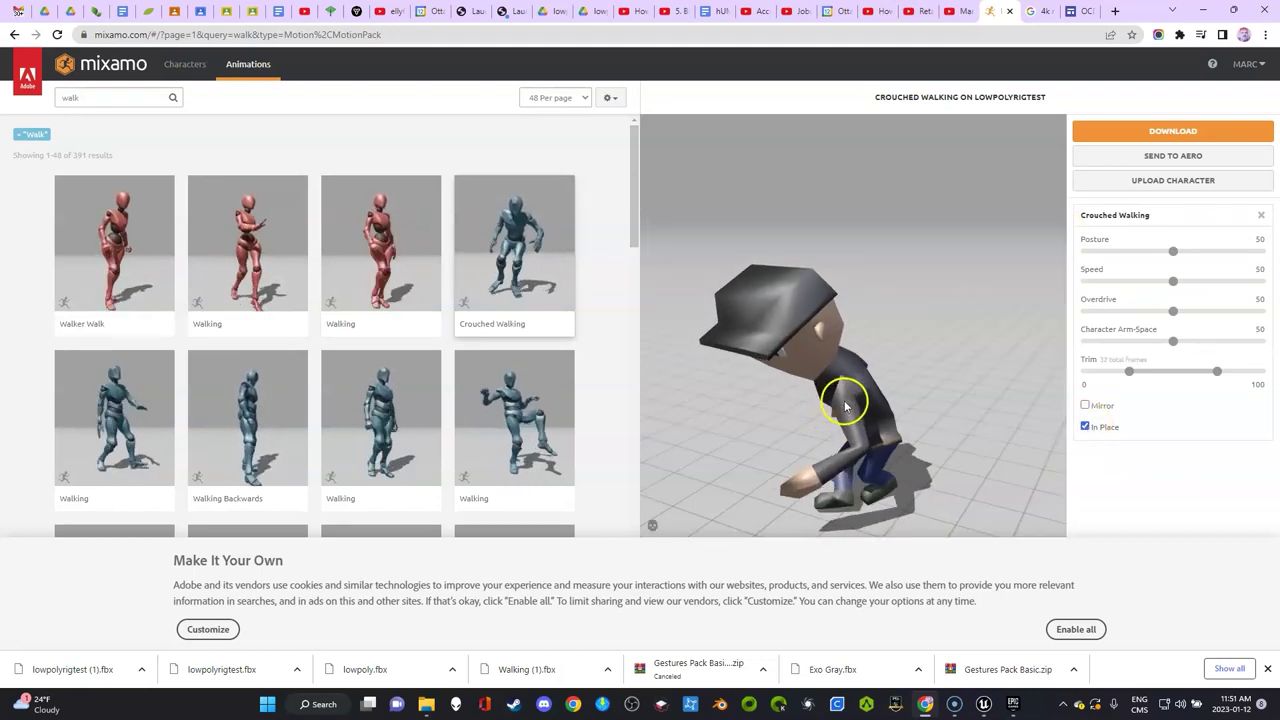
{"action": "left_click", "coordinate": [880, 414]}
{"action": "left_click_drag", "start_coordinate": [880, 414], "coordinate": [809, 374]}
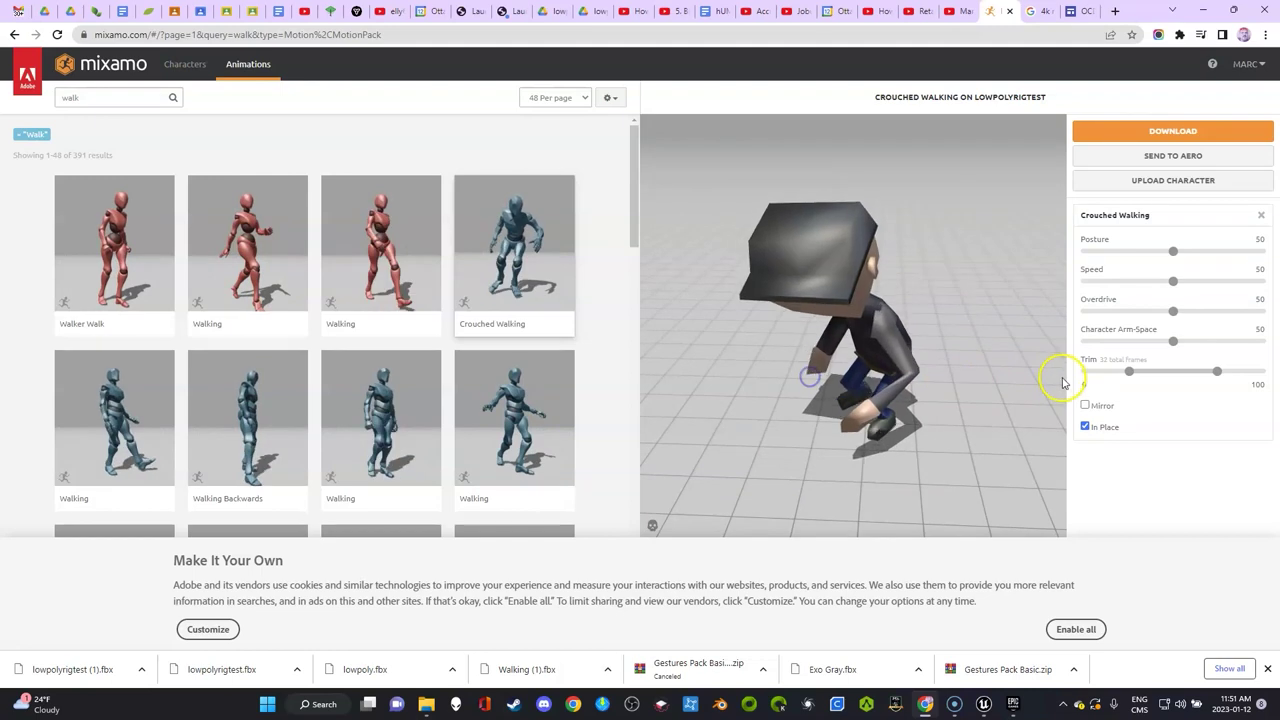
{"action": "left_click", "coordinate": [1085, 427]}
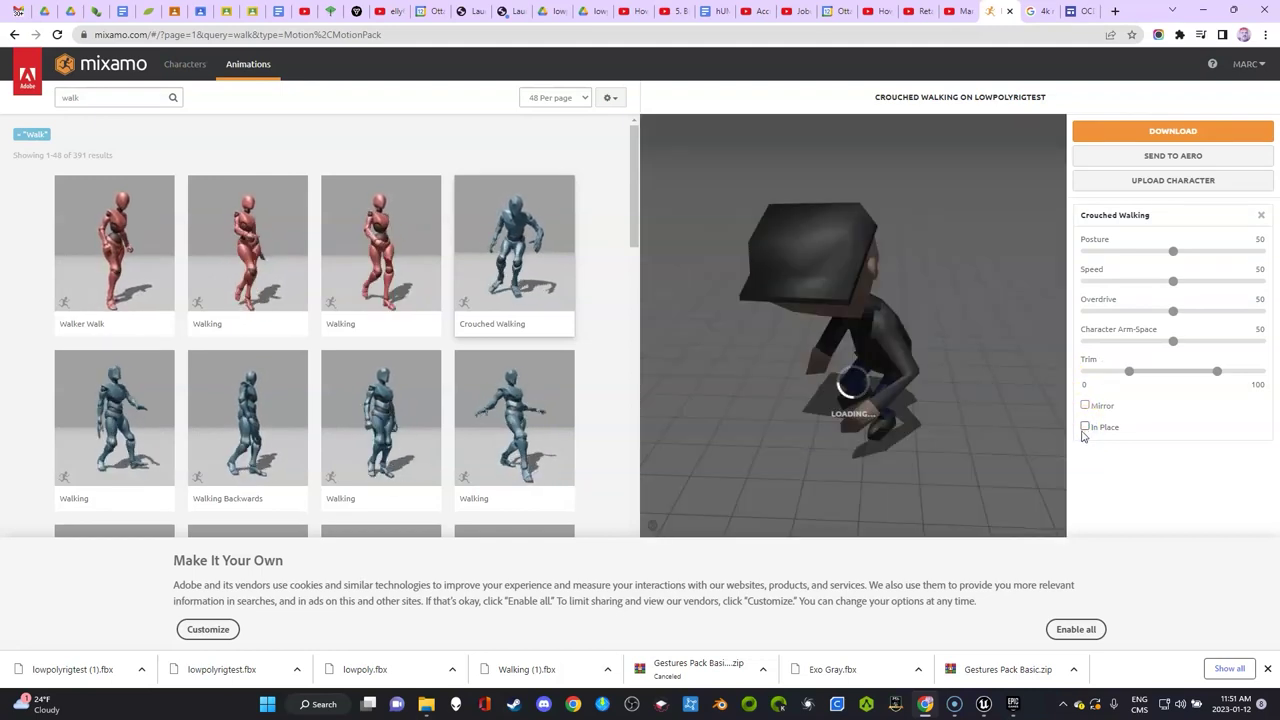
- Download the Crouched Walking animation as FBX Binary (.fbx) Without Skin, at 30 frames per second with no keyframe reduction
{"action": "left_click", "coordinate": [1172, 130]}
{"action": "left_click", "coordinate": [691, 187]}
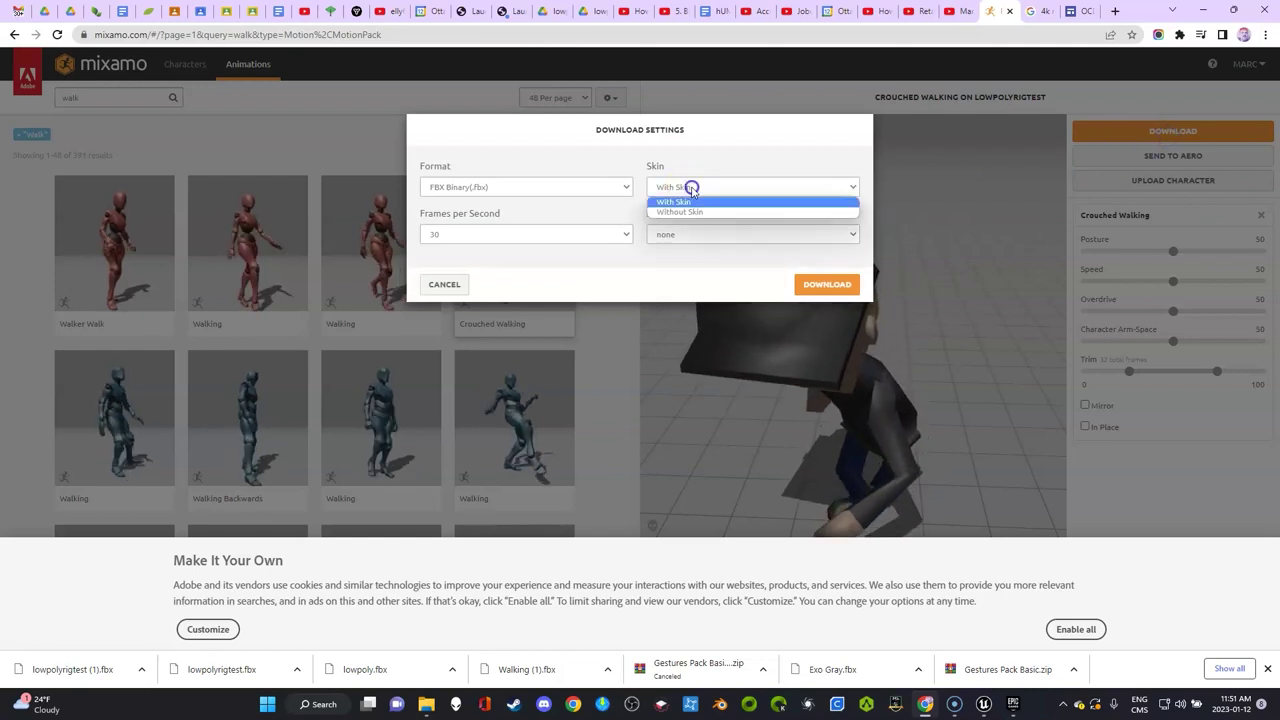
{"action": "left_click", "coordinate": [686, 211]}
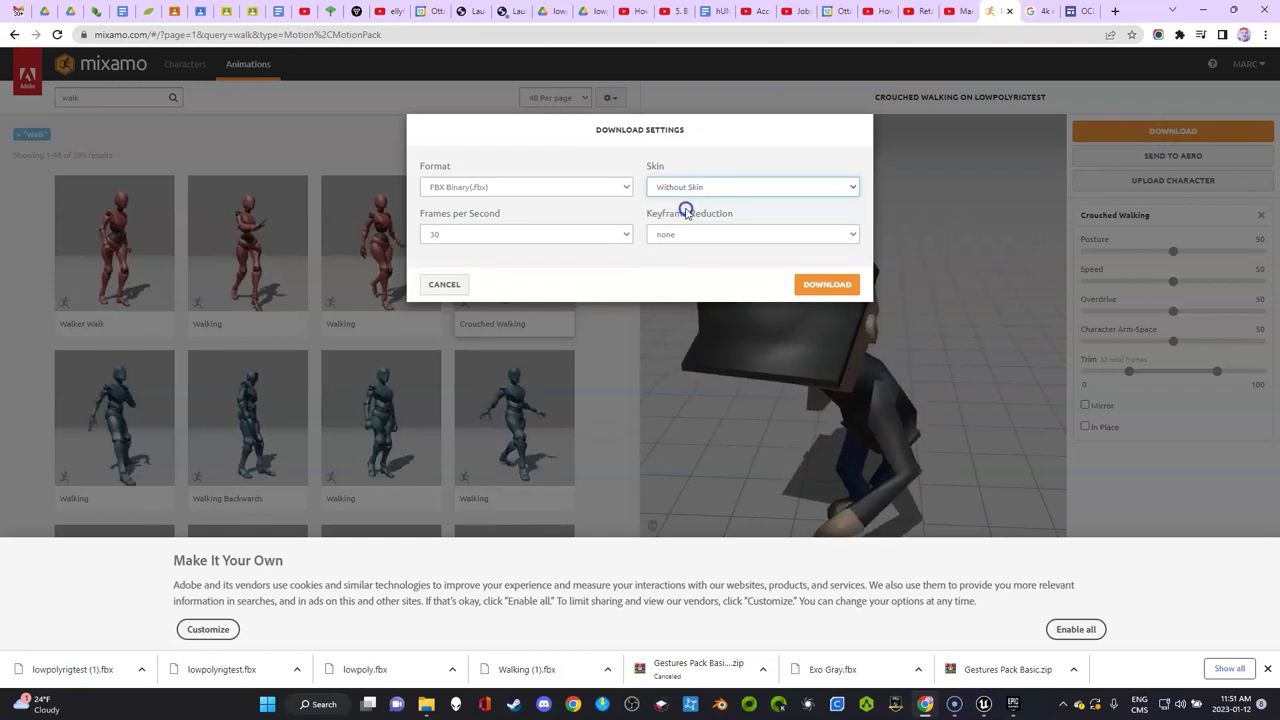
{"action": "left_click", "coordinate": [826, 285]}
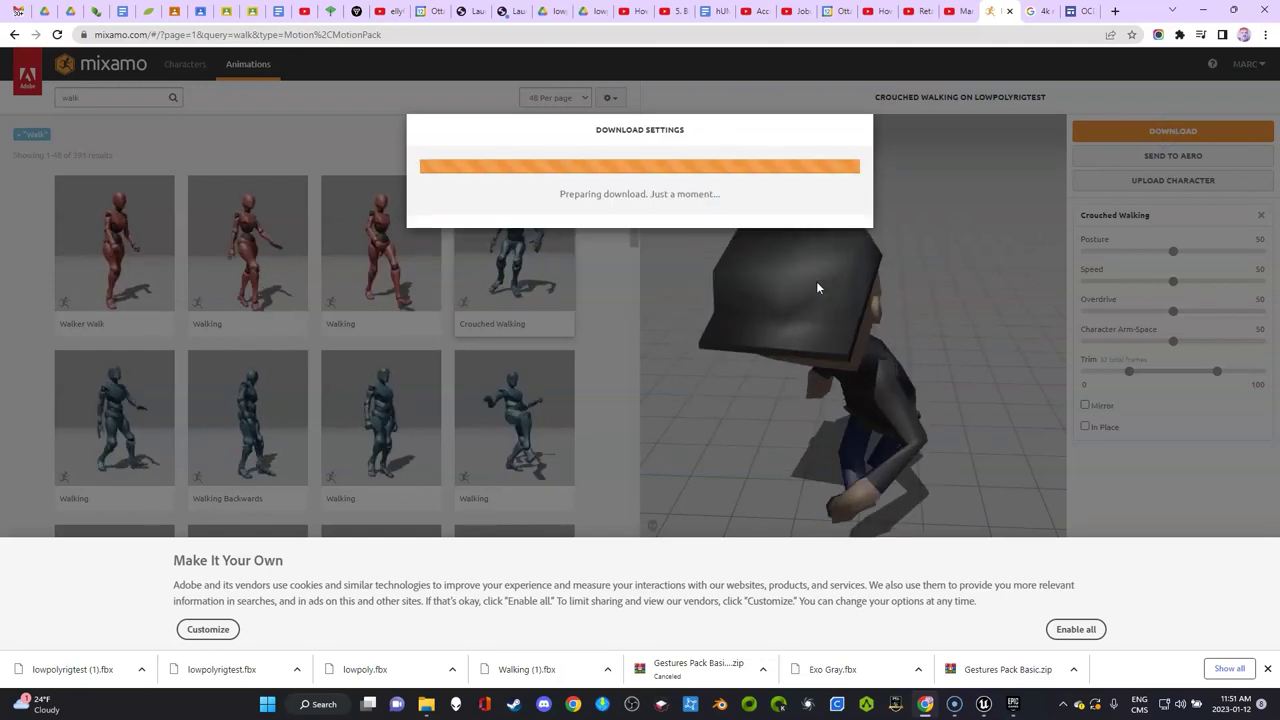
- Switch to Unreal Engine and import Crouched Walking.fbx into the animations folder with lowpolyrigtest__RIGGED1__Skeleton as the skeleton
{"action": "mouse_move", "coordinate": [1012, 705]}
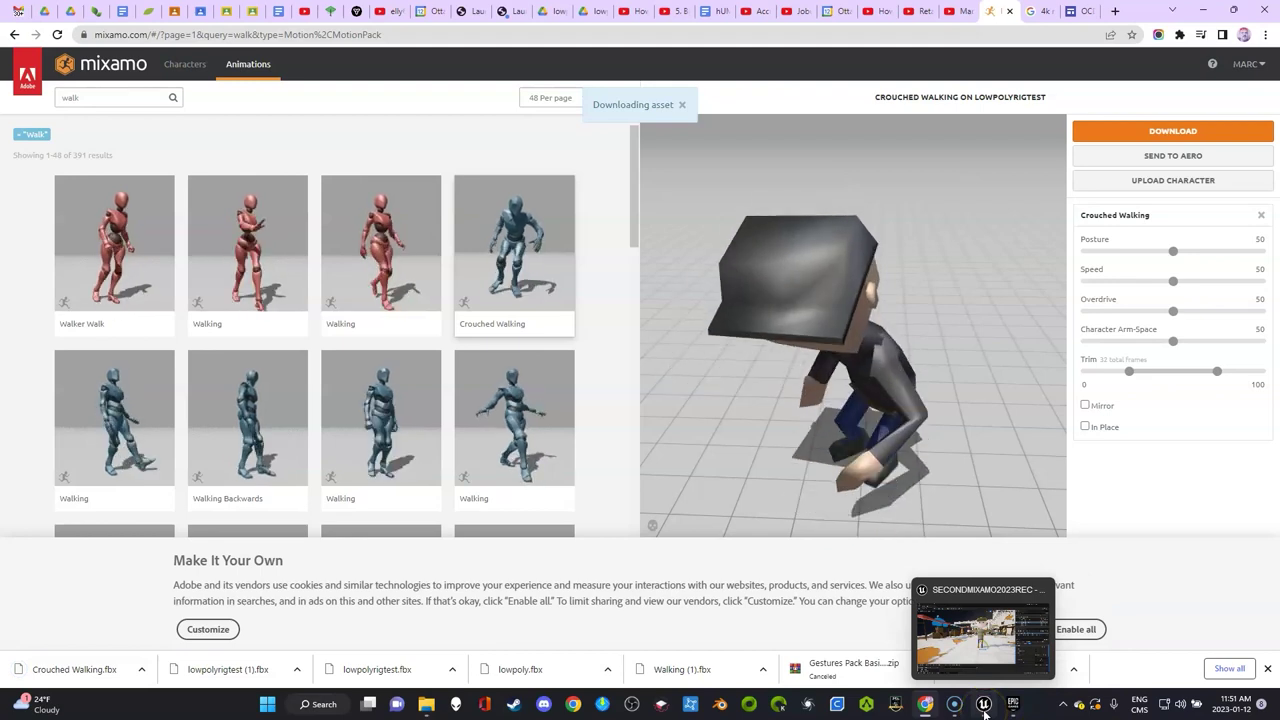
{"action": "left_click", "coordinate": [985, 705]}
{"action": "key", "text": "ctrl+space"}
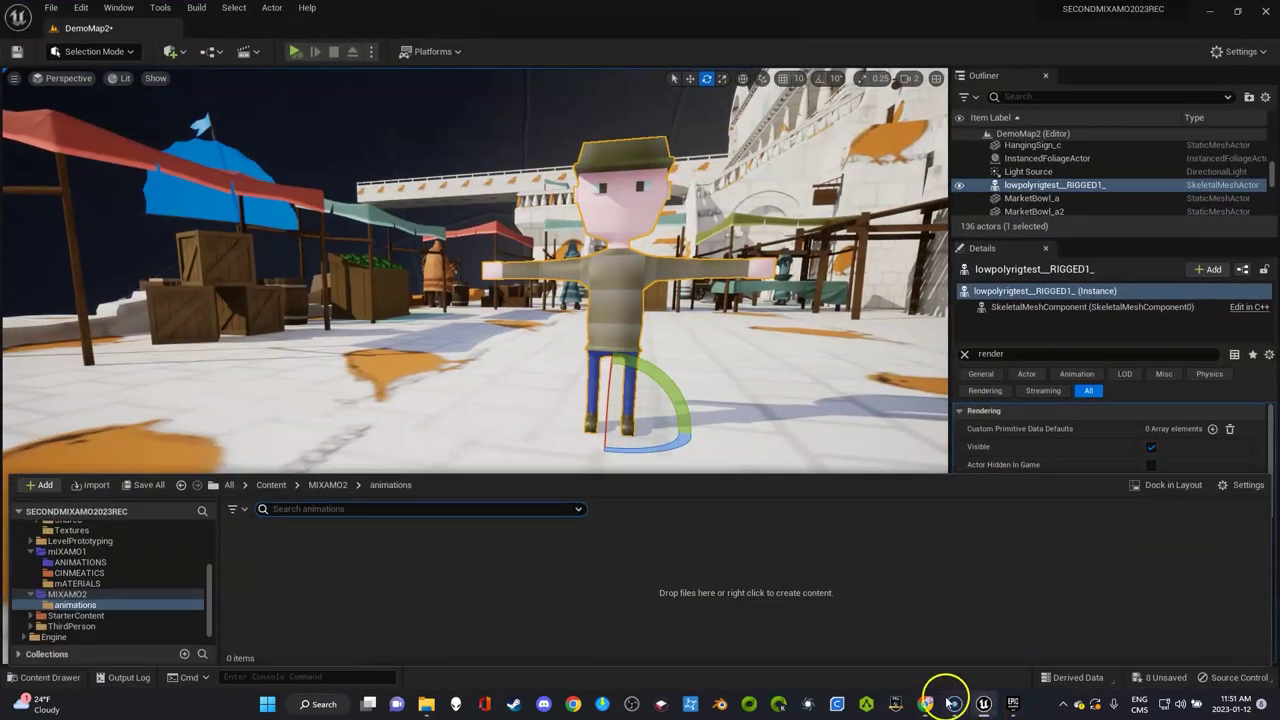
{"action": "right_click", "coordinate": [414, 577]}
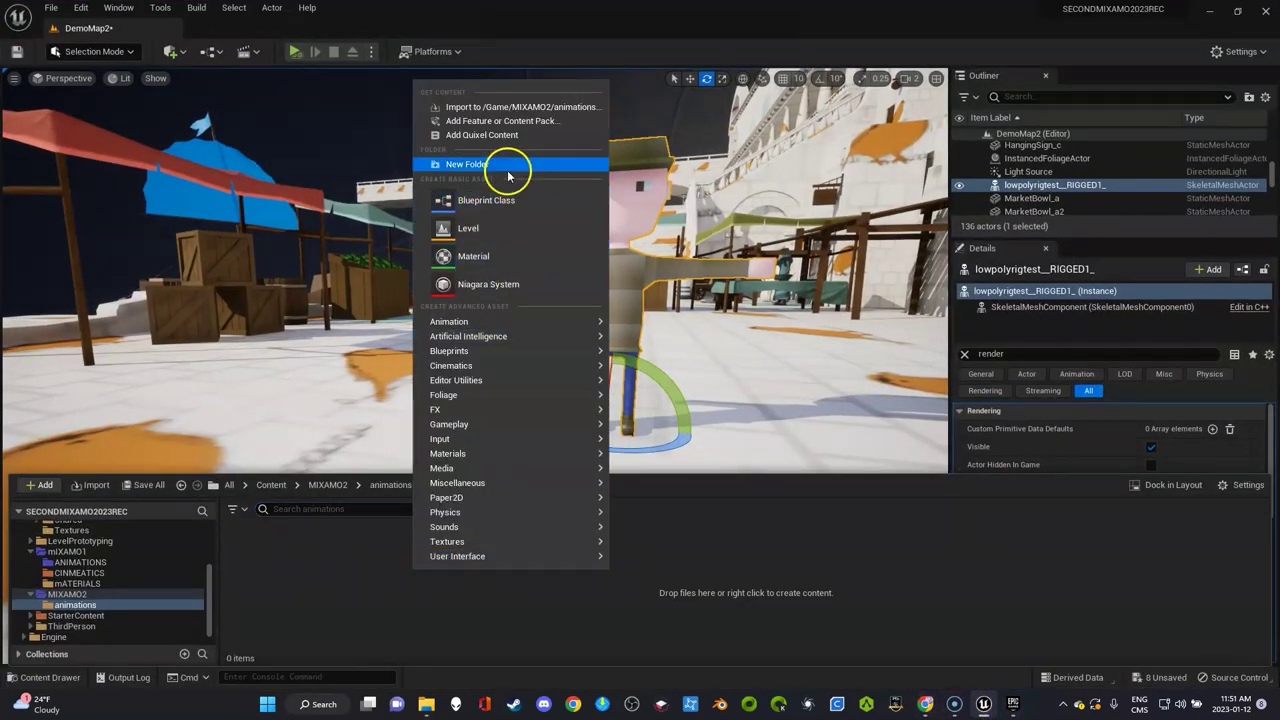
{"action": "left_click", "coordinate": [524, 108]}
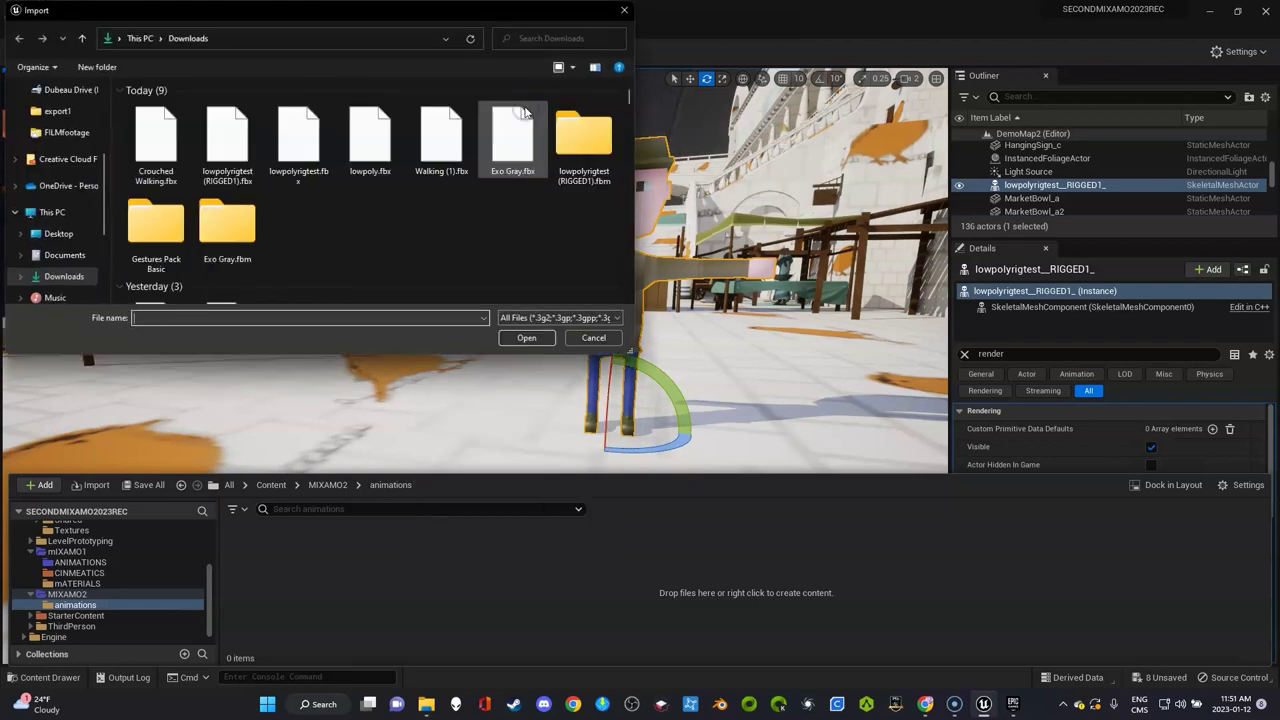
{"action": "double_click", "coordinate": [168, 148]}
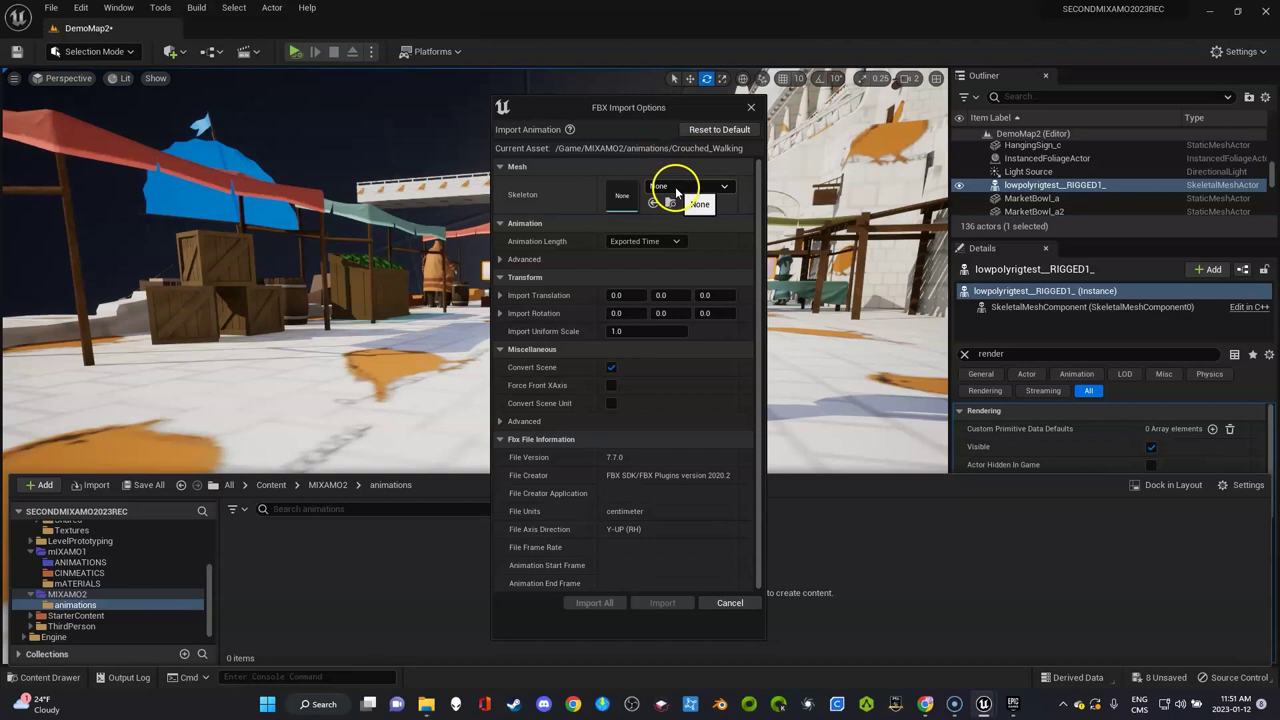
{"action": "left_click", "coordinate": [675, 186]}
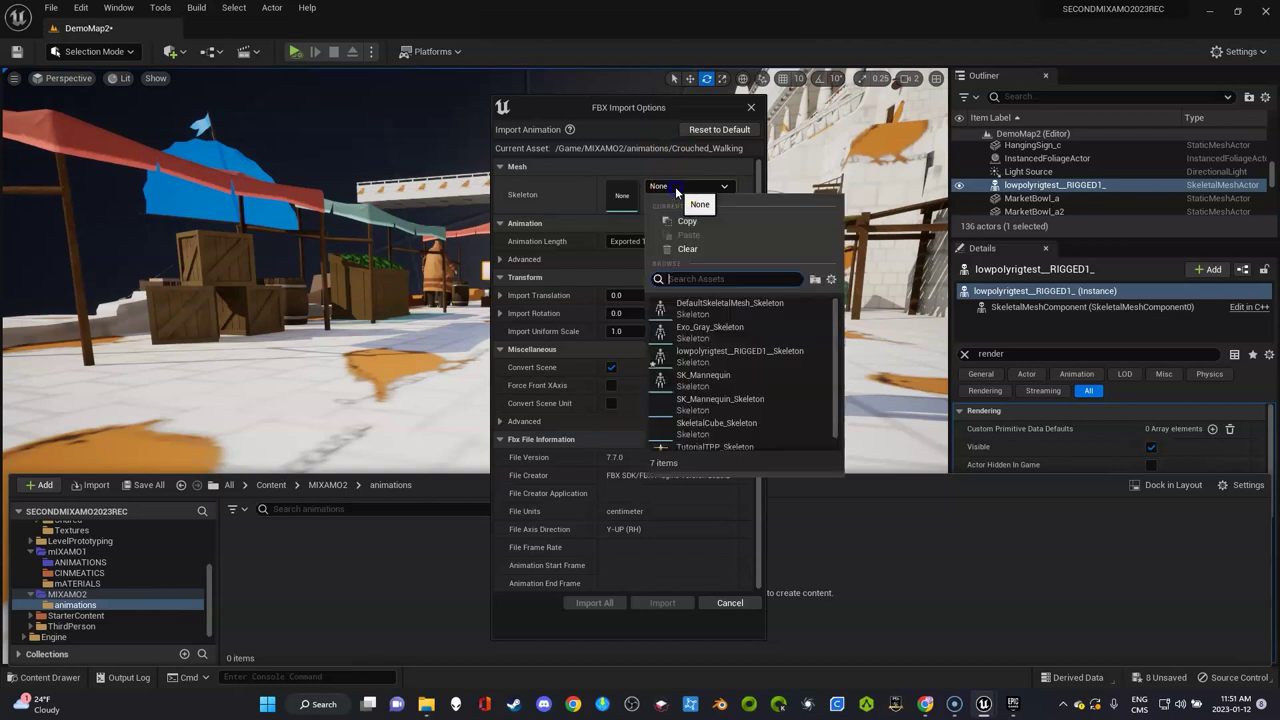
{"action": "left_click", "coordinate": [718, 358]}
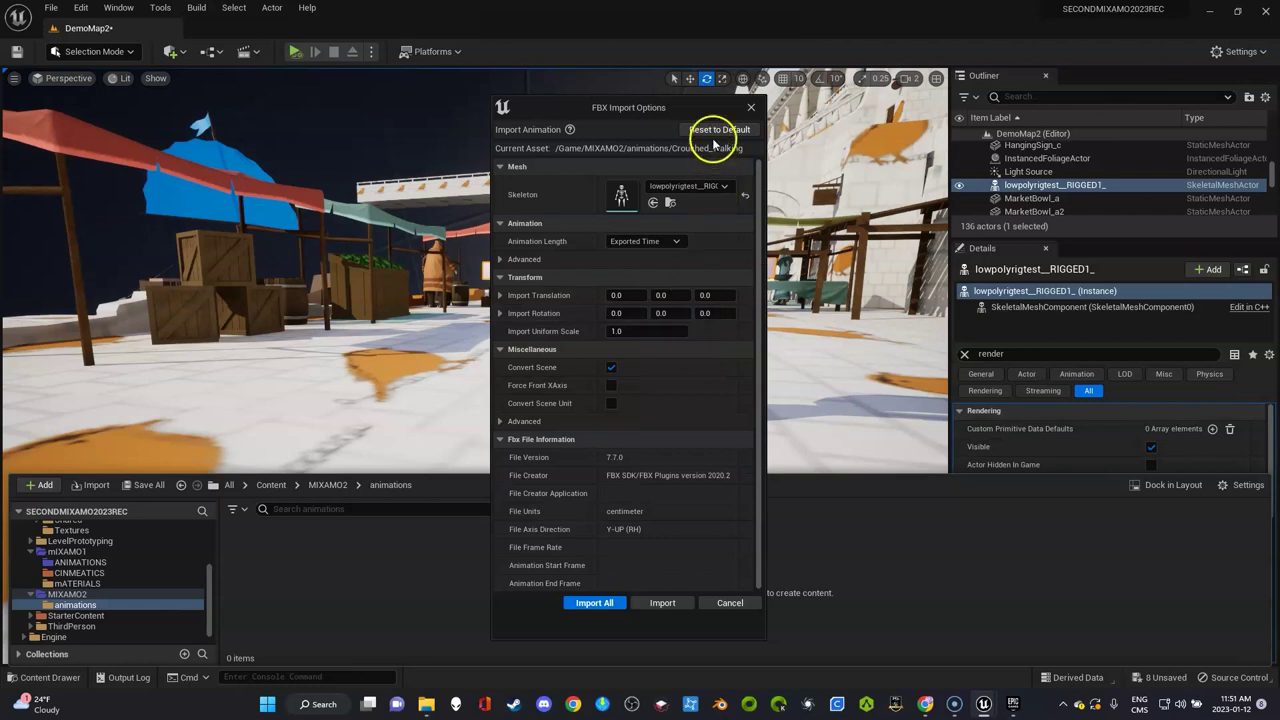
{"action": "left_click", "coordinate": [592, 602]}
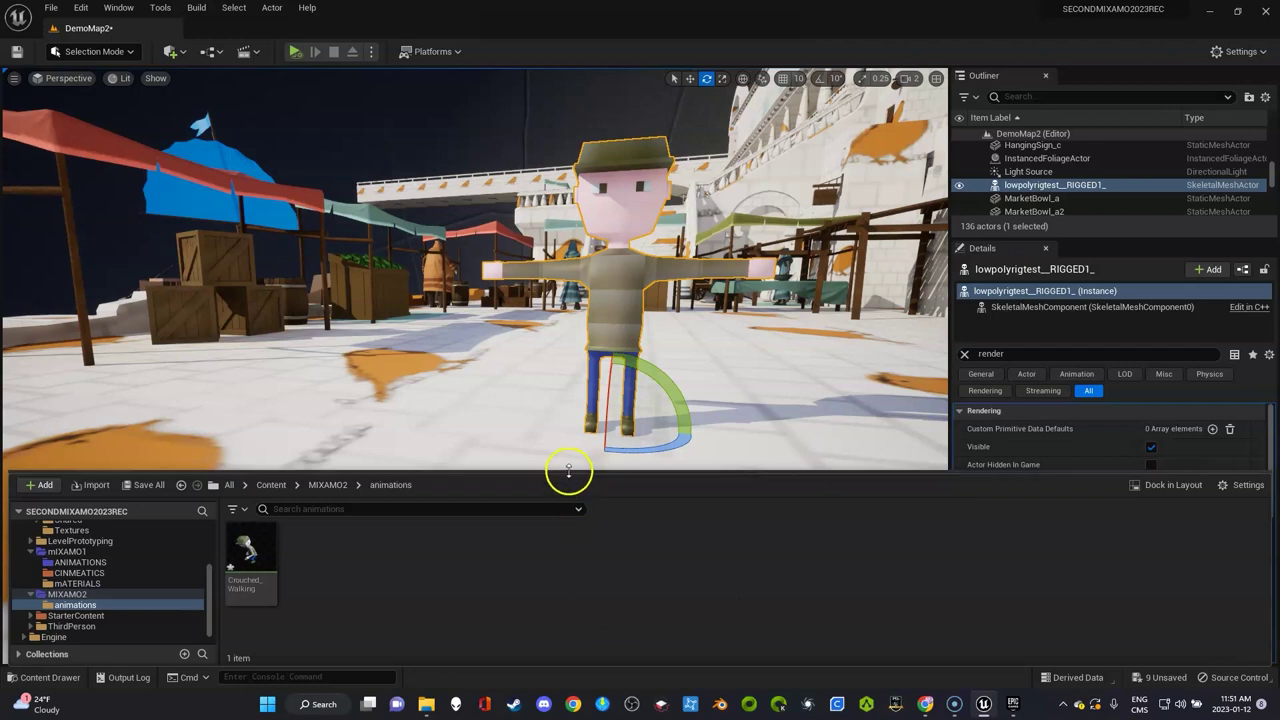
- Test the Crouched_Walking animation by simulating it beside the T-posed character, and delete the test actor from the level
{"action": "left_click", "coordinate": [622, 295]}
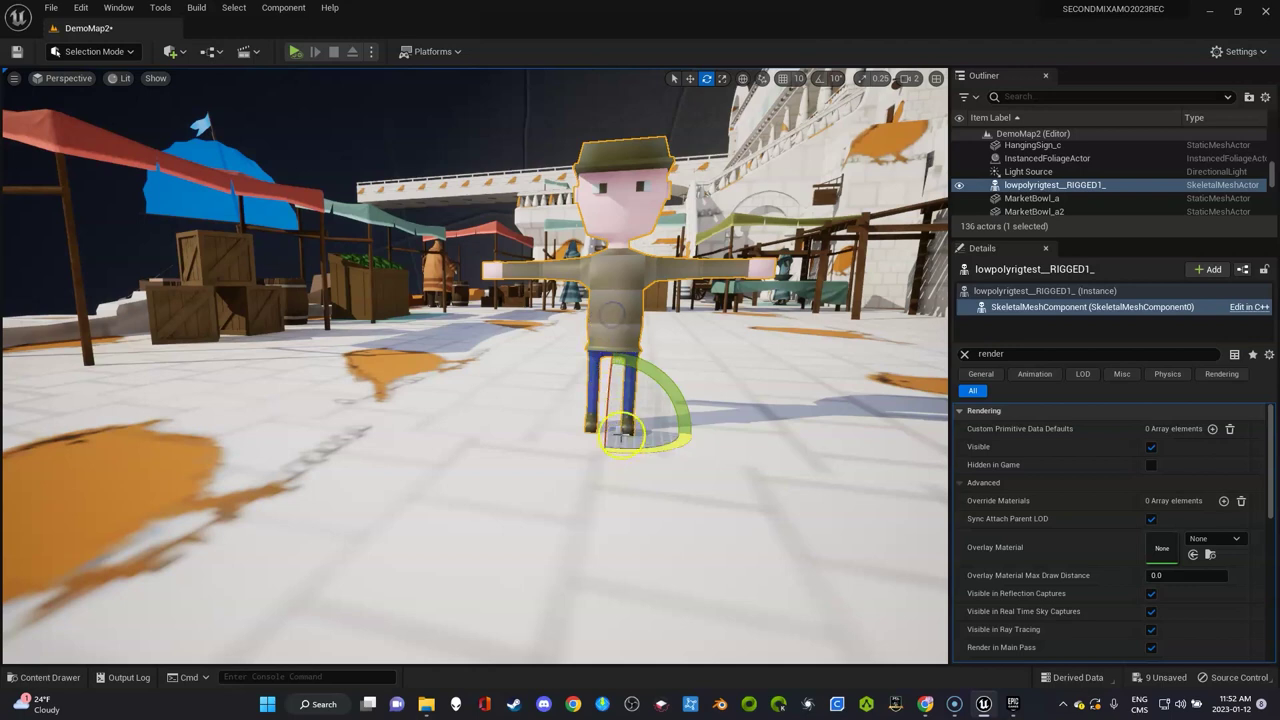
{"action": "key", "text": "ctrl+space"}
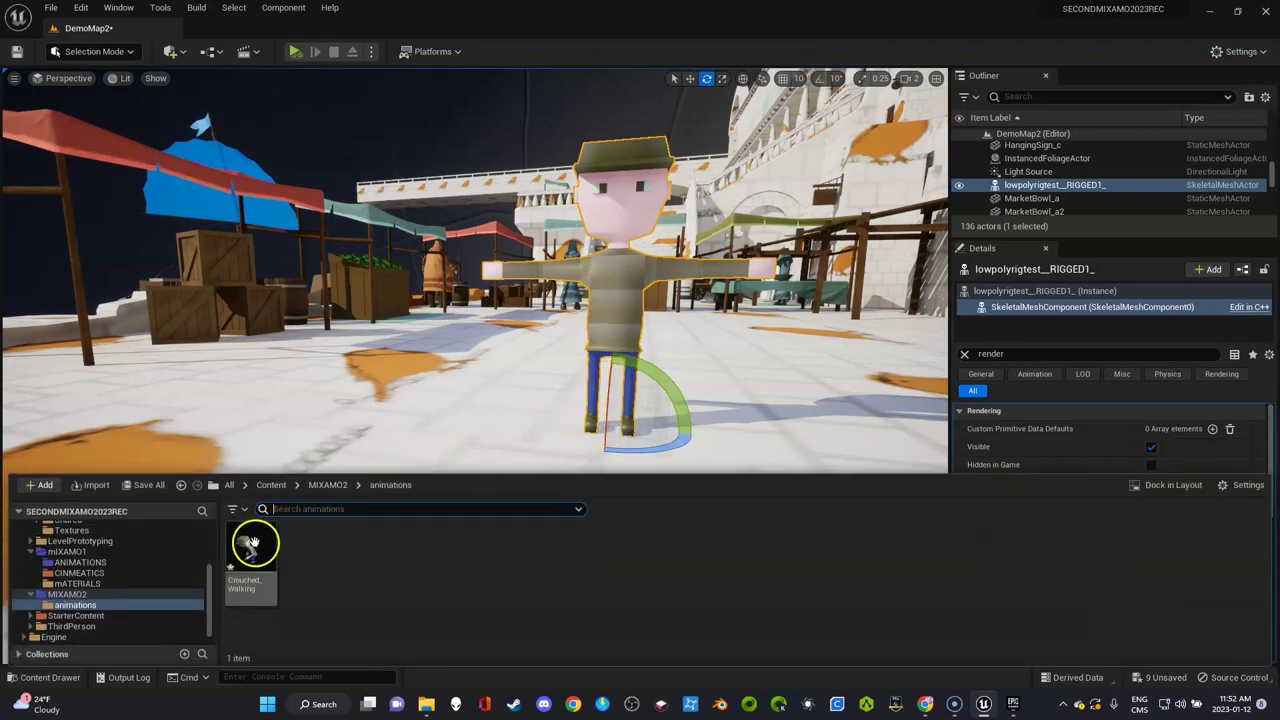
{"action": "left_click_drag", "start_coordinate": [254, 545], "coordinate": [333, 473]}
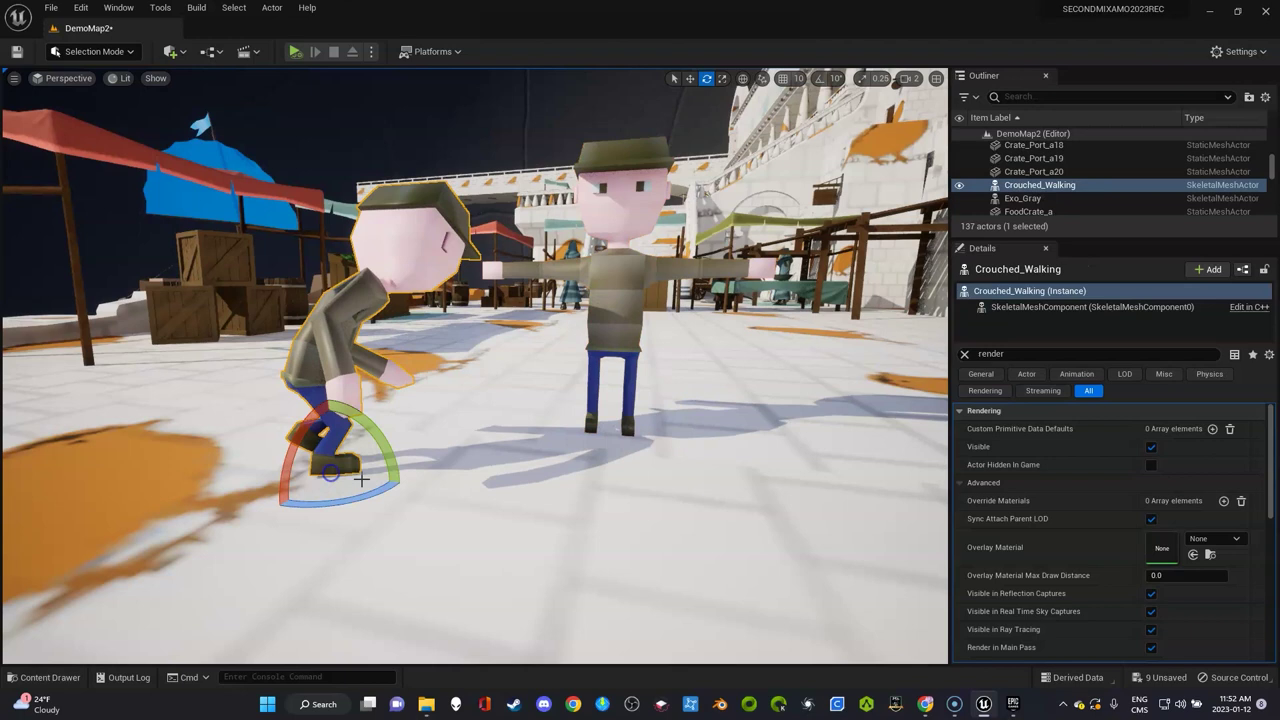
{"action": "key", "text": "alt+p"}
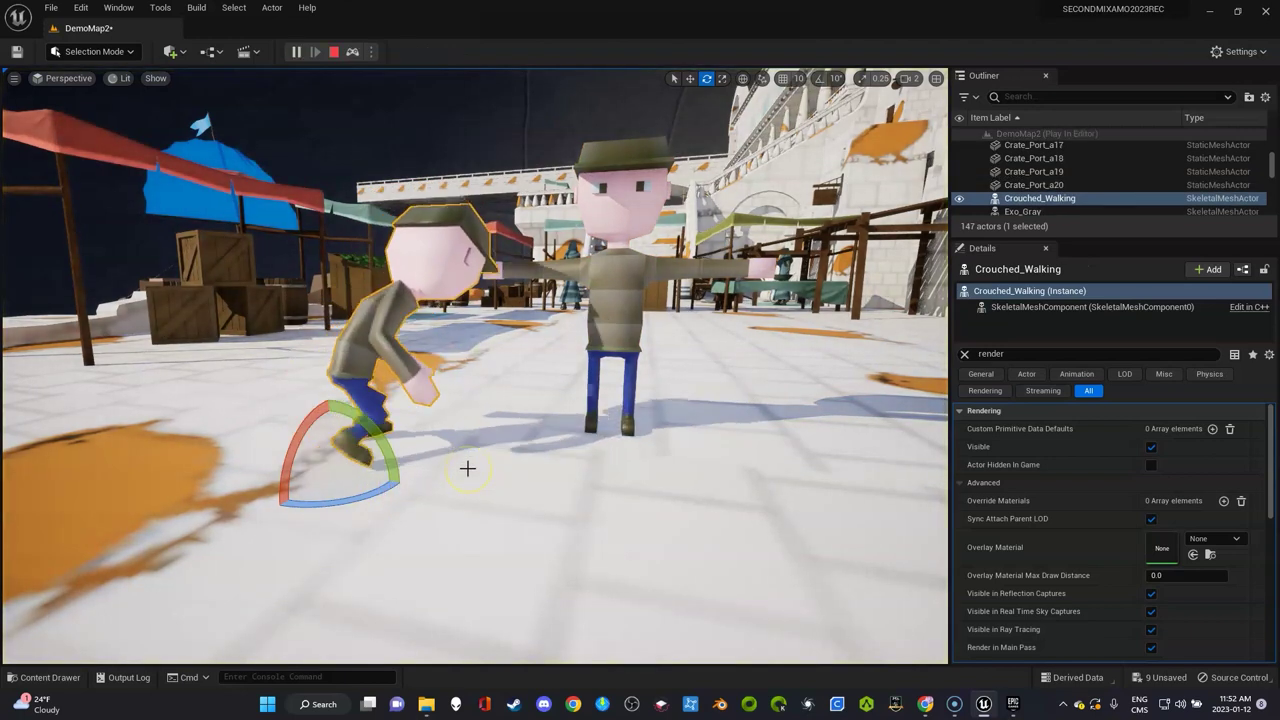
{"action": "key", "text": "Escape"}
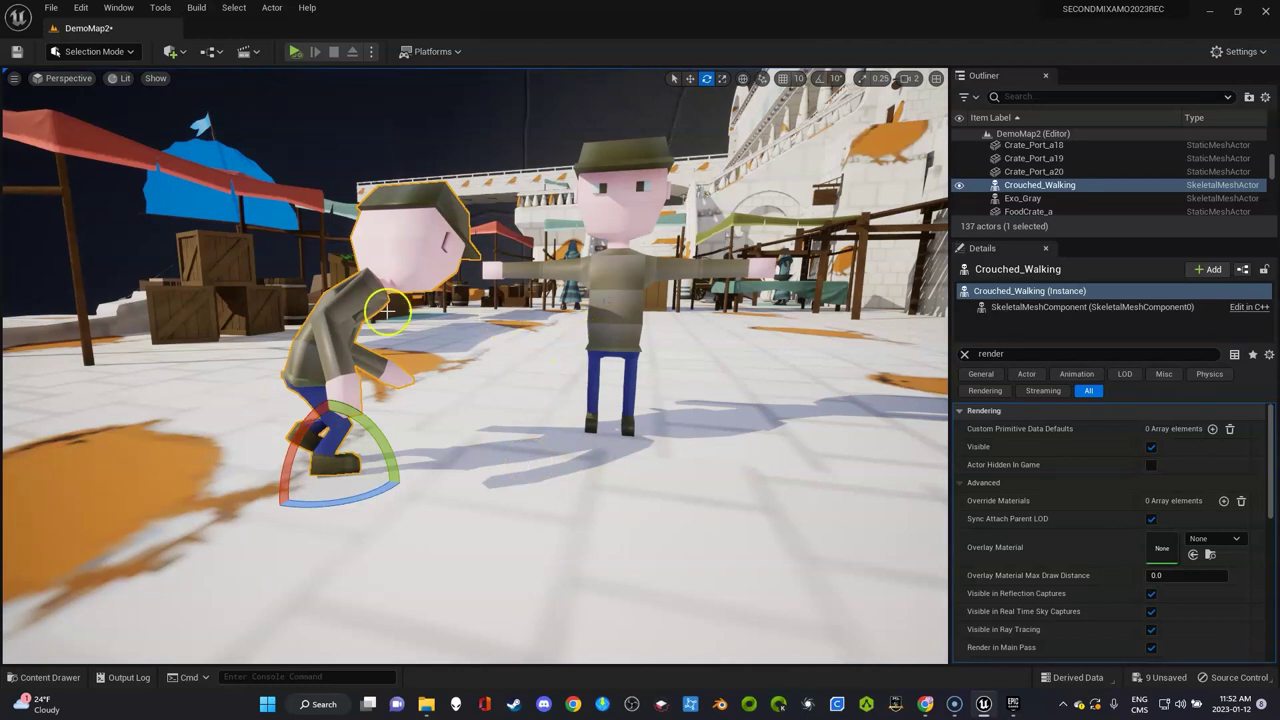
{"action": "key", "text": "Delete"}
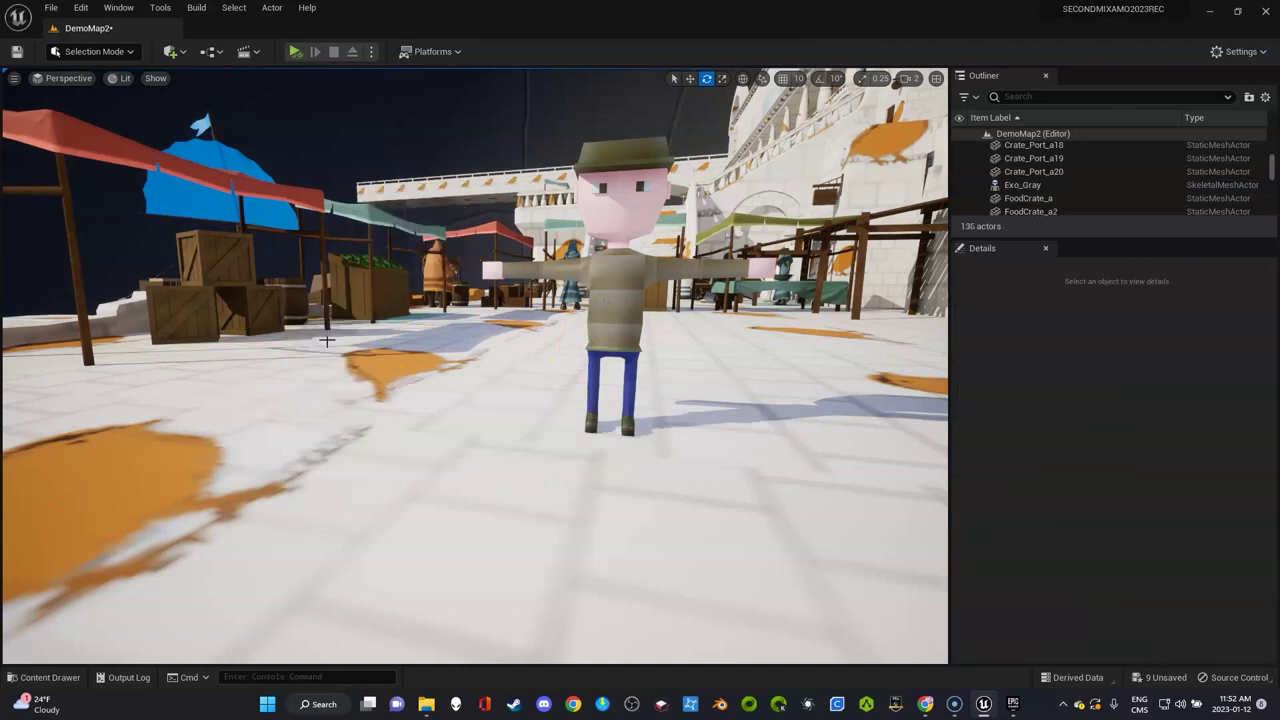
{"action": "left_click", "coordinate": [630, 273]}
{"action": "left_click_drag", "start_coordinate": [630, 273], "coordinate": [700, 300]}
{"action": "left_click", "coordinate": [700, 300]}
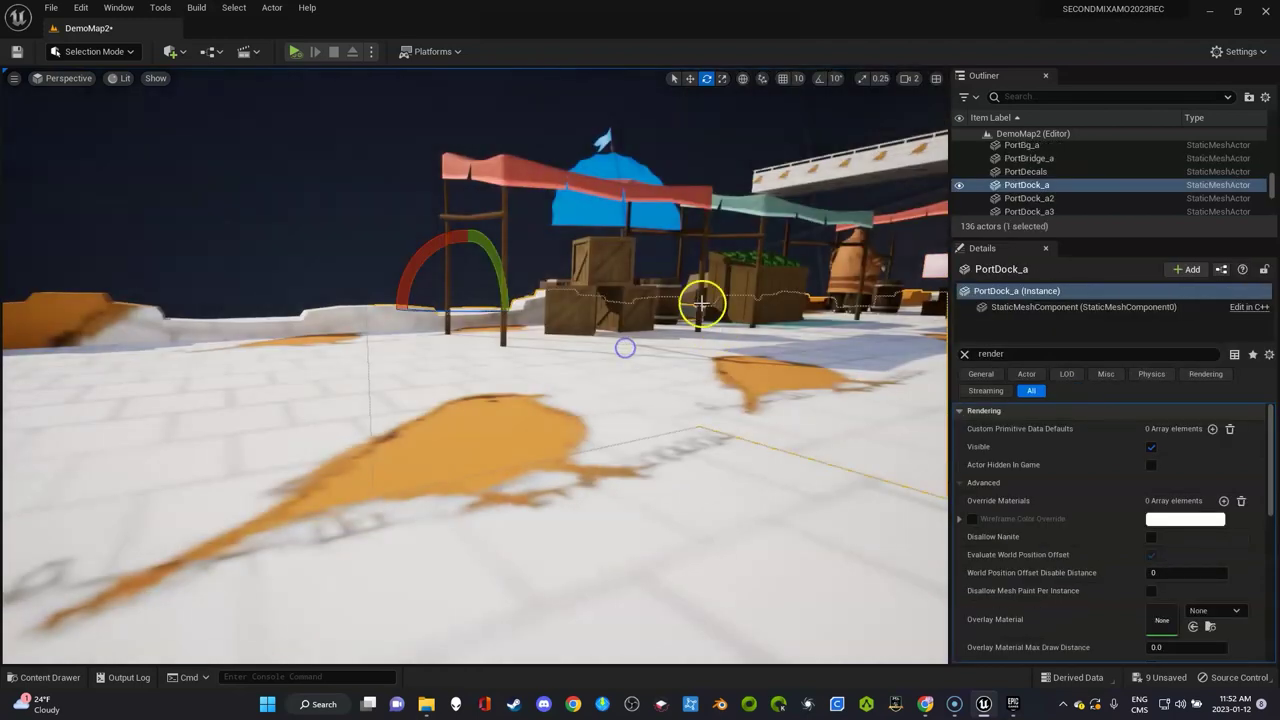
{"action": "right_click_drag", "start_coordinate": [700, 300], "coordinate": [848, 300]}
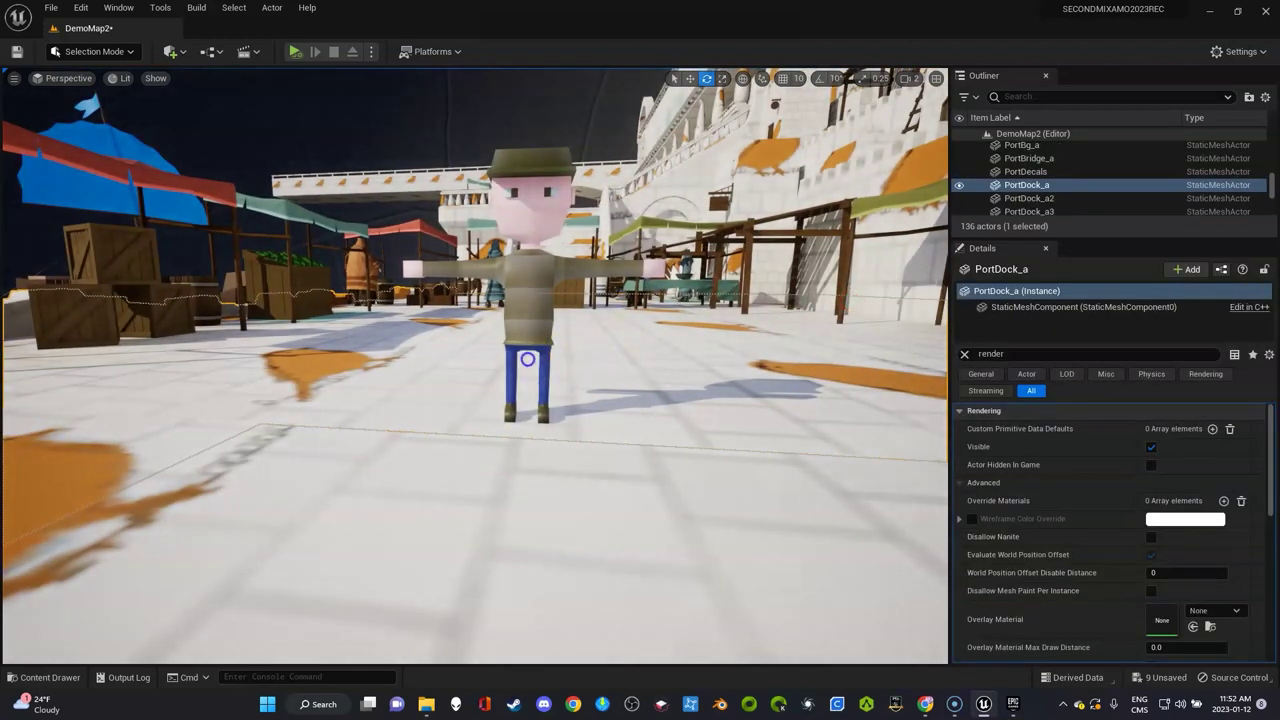